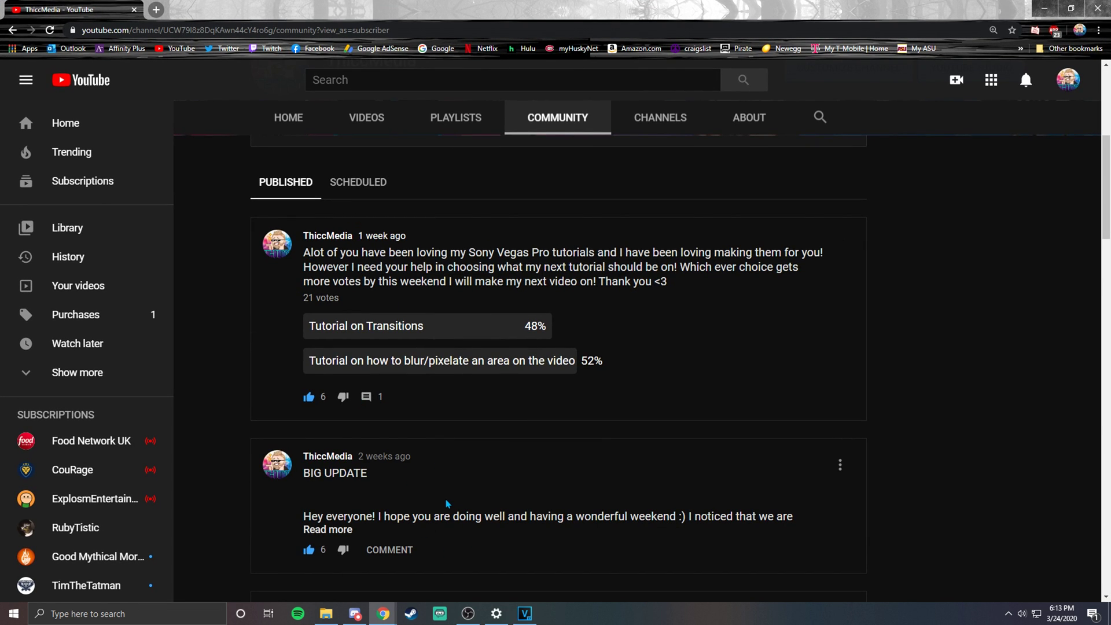
Review the YouTube poll where the blur/pixelate tutorial won with 52%, then switch to VEGAS Pro.
{"action": "double_click", "coordinate": [304, 297]}
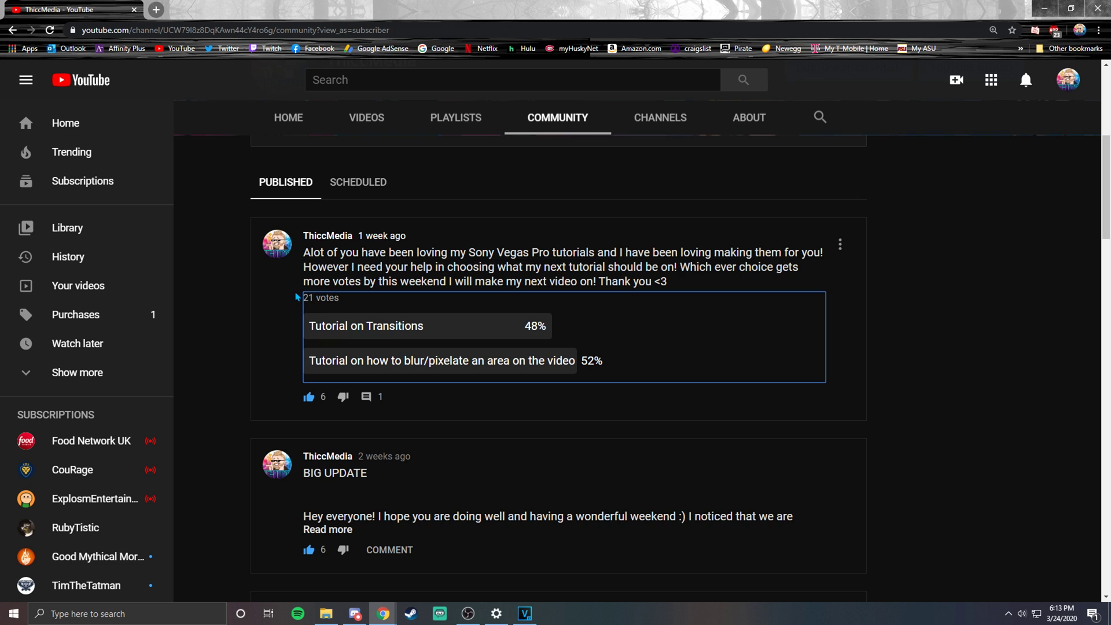
{"action": "left_click", "coordinate": [297, 297]}
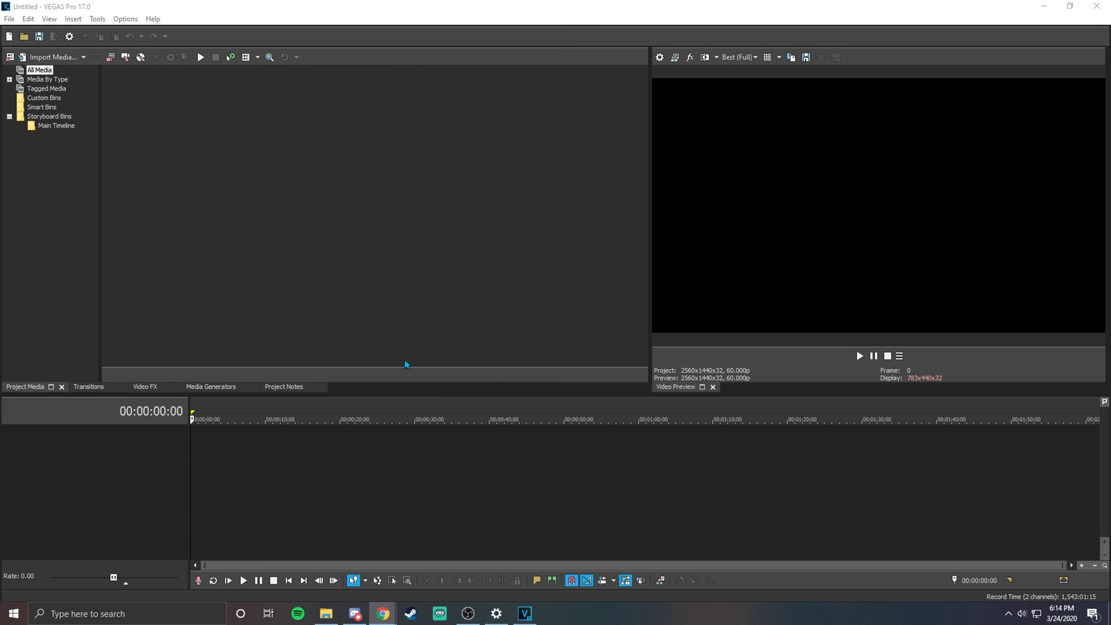
{"action": "left_click", "coordinate": [405, 364]}
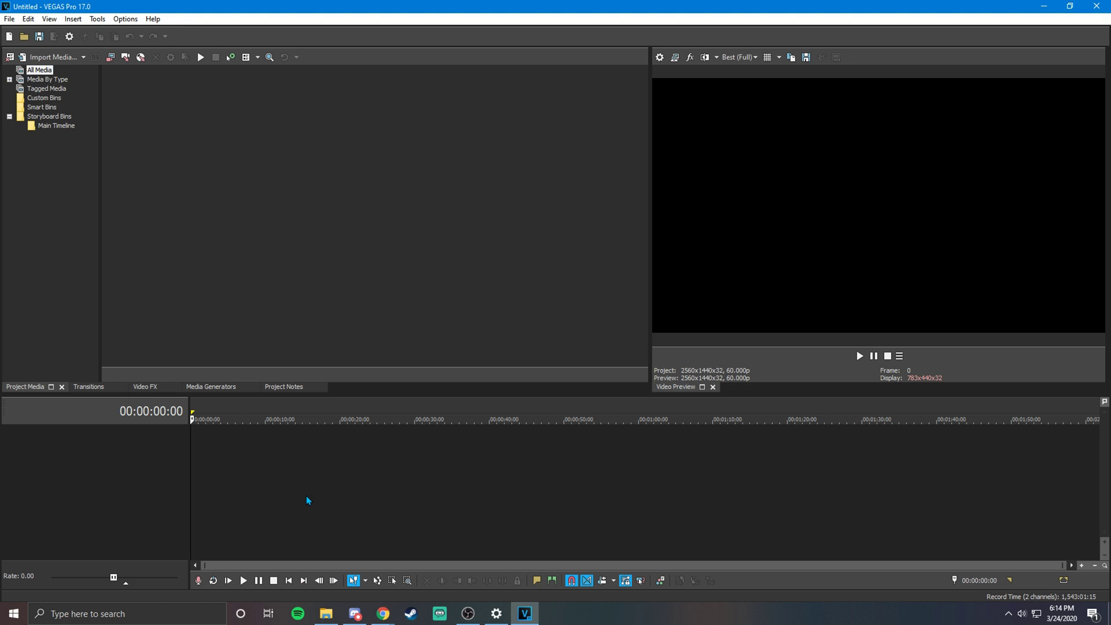
Widen the preview and import corsair m65 pro unboxing.mp4 from the Reviews folder into Project Media.
{"action": "left_click_drag", "start_coordinate": [649, 285], "coordinate": [566, 272]}
{"action": "left_click", "coordinate": [68, 65]}
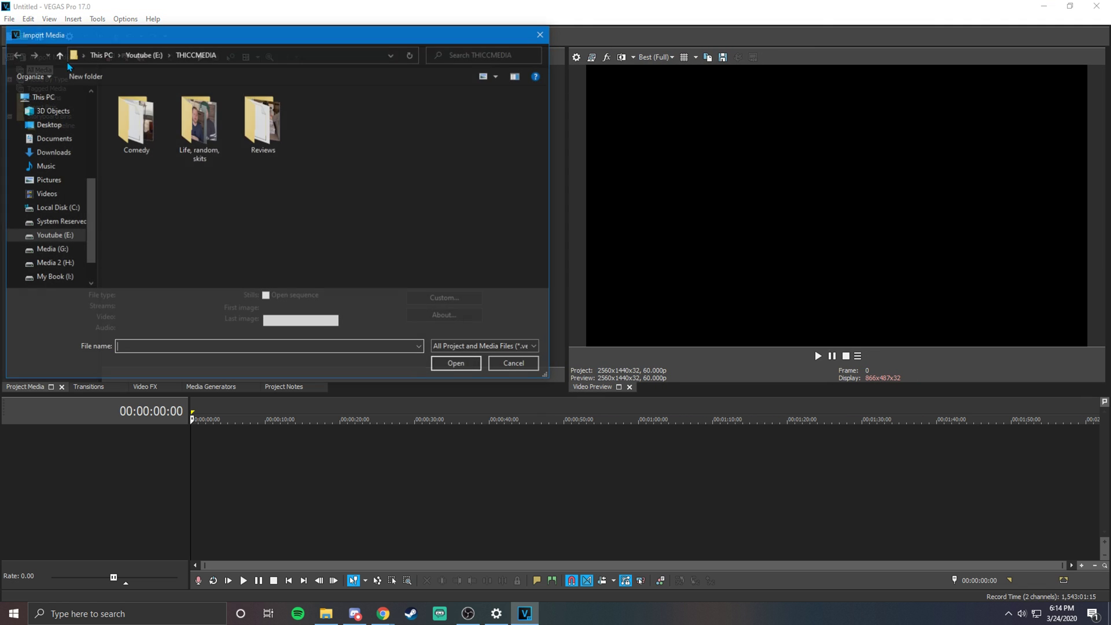
{"action": "double_click", "coordinate": [262, 122]}
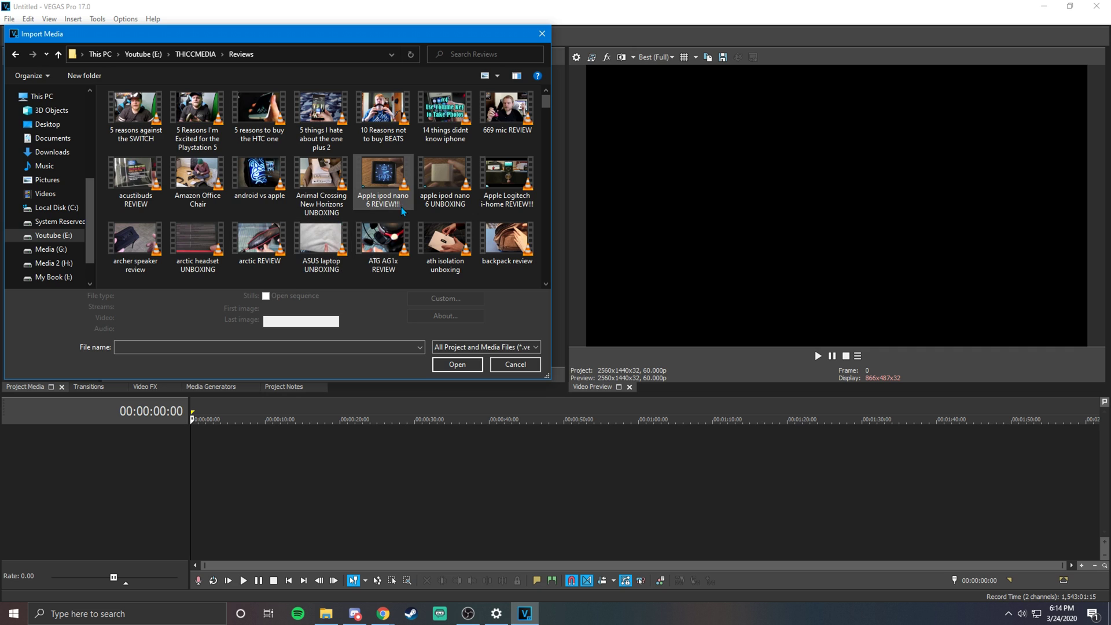
{"action": "scroll", "coordinate": [324, 232], "scroll_direction": "down", "scroll_amount": 5}
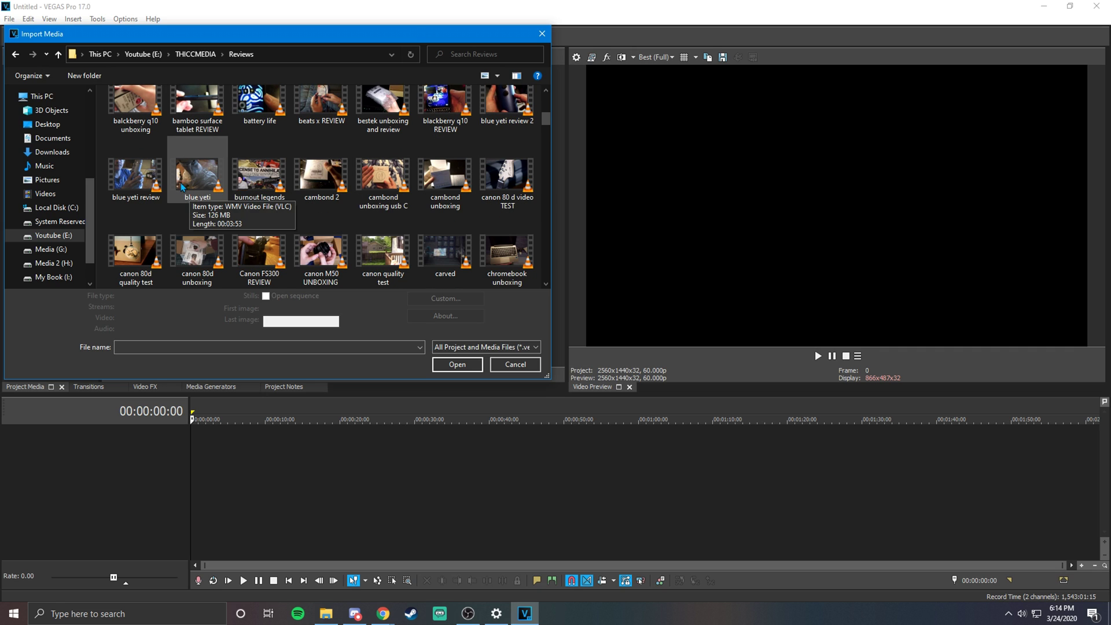
{"action": "scroll", "coordinate": [278, 188], "scroll_direction": "down", "scroll_amount": 3}
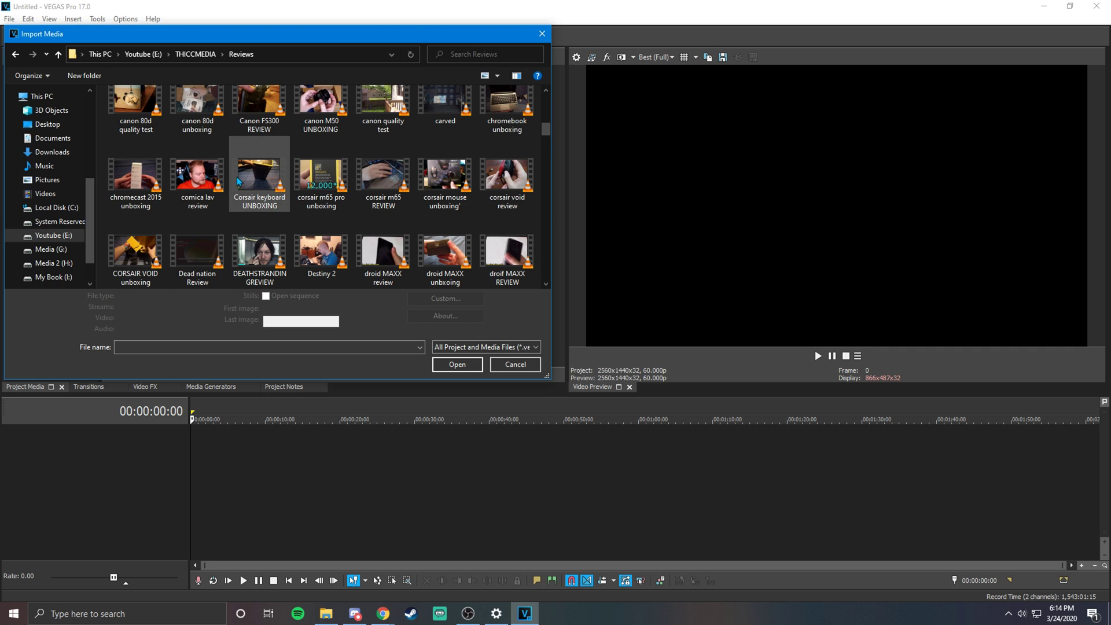
{"action": "key", "text": "Return"}
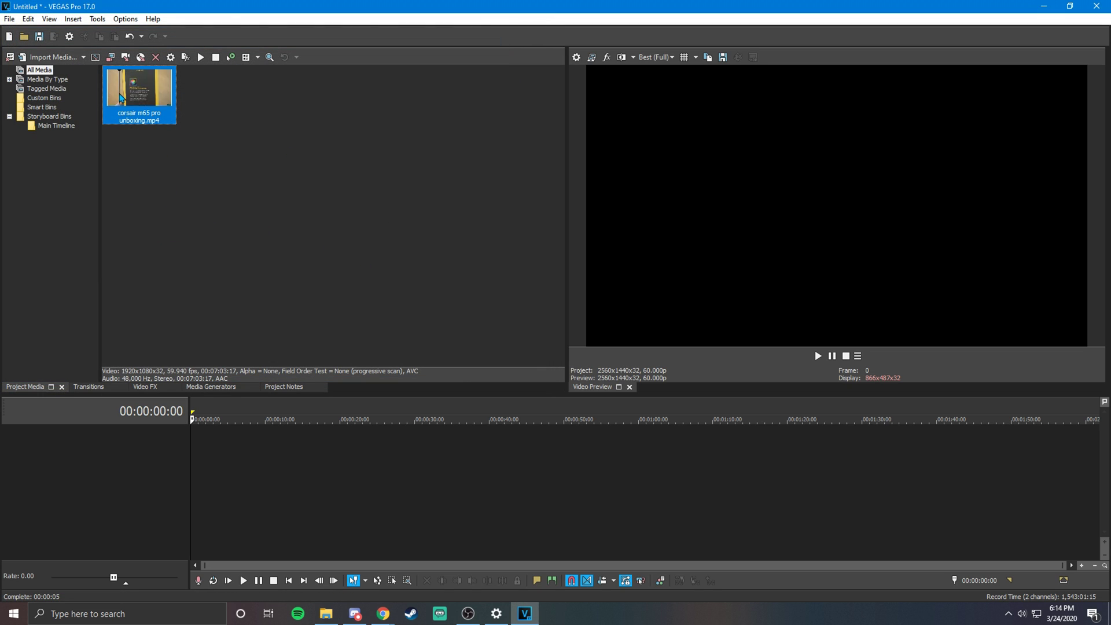
Place the unboxing clip on the timeline and split it at the package-contents shot, 00:01:12;16.
{"action": "left_click_drag", "start_coordinate": [205, 197], "coordinate": [202, 484]}
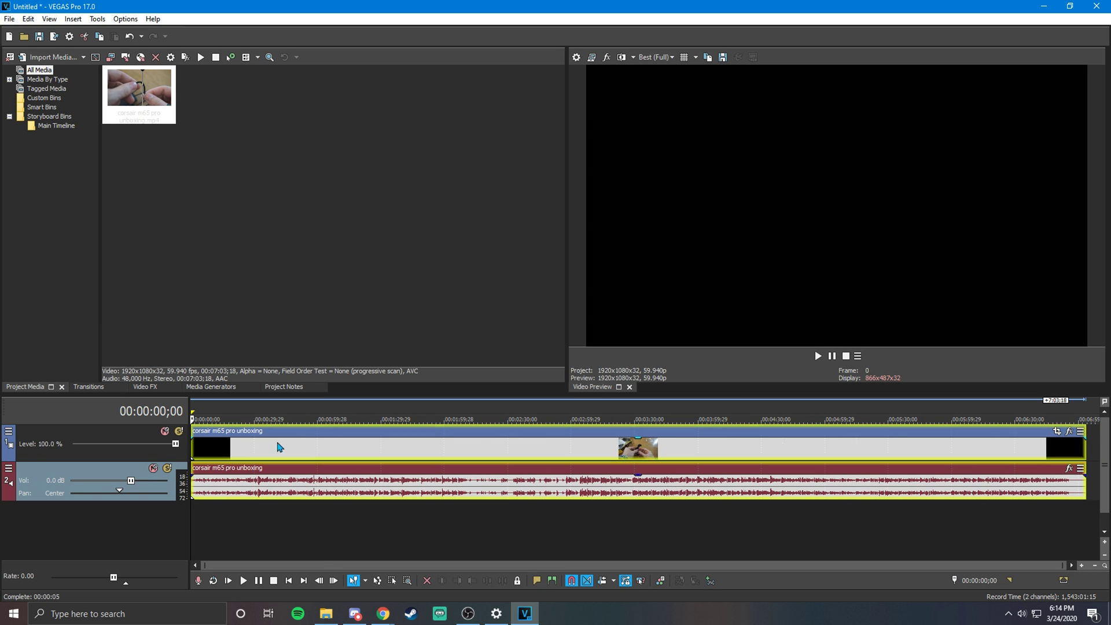
{"action": "left_click", "coordinate": [344, 450]}
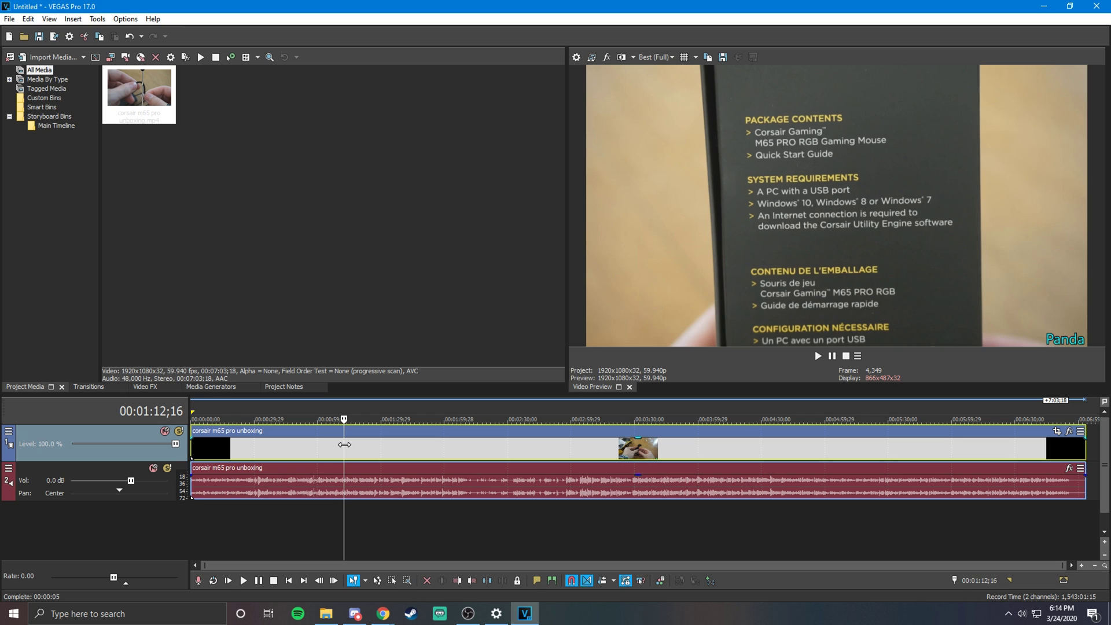
{"action": "key", "text": "s"}
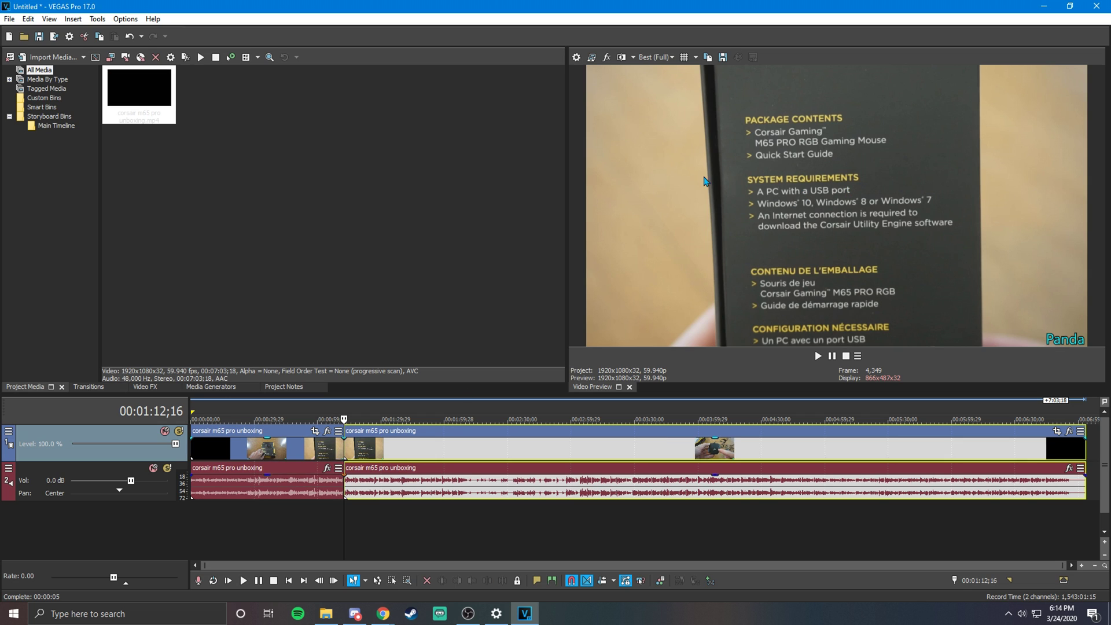
Find where the package-contents shot ends, then select and play back the short section.
{"action": "scroll", "coordinate": [681, 458], "scroll_direction": "up", "scroll_amount": 6}
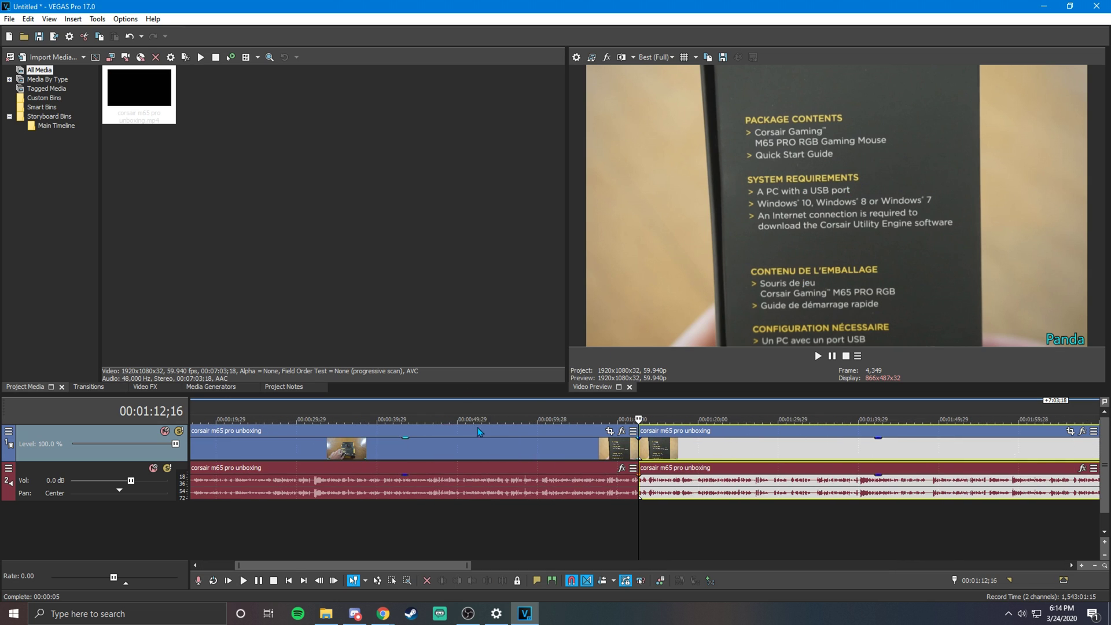
{"action": "left_click", "coordinate": [705, 451]}
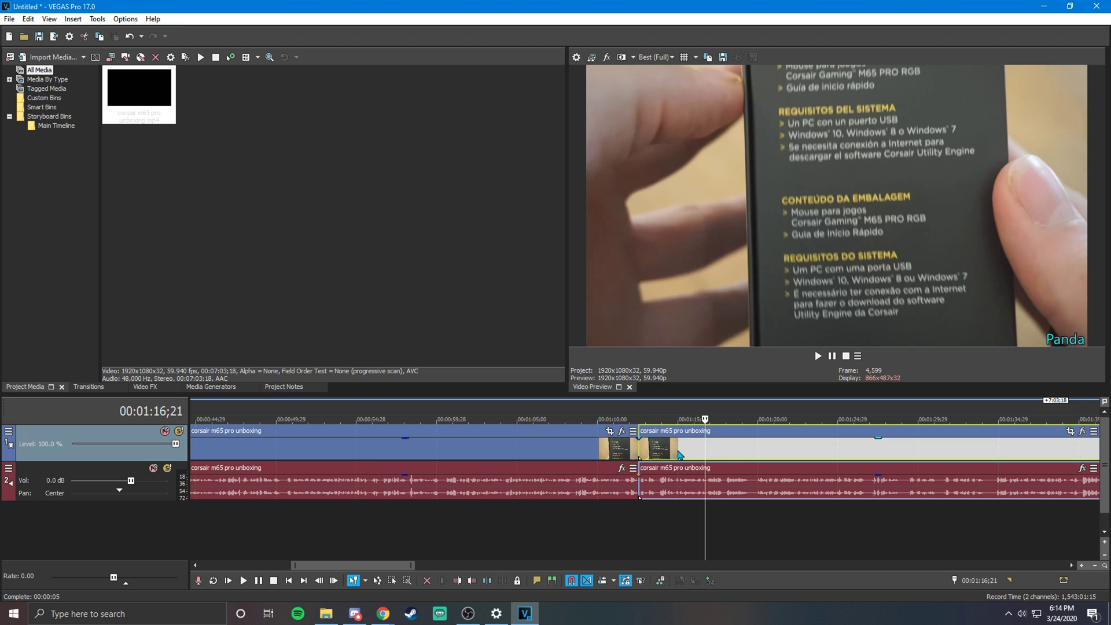
{"action": "left_click", "coordinate": [672, 452]}
{"action": "left_click", "coordinate": [680, 457]}
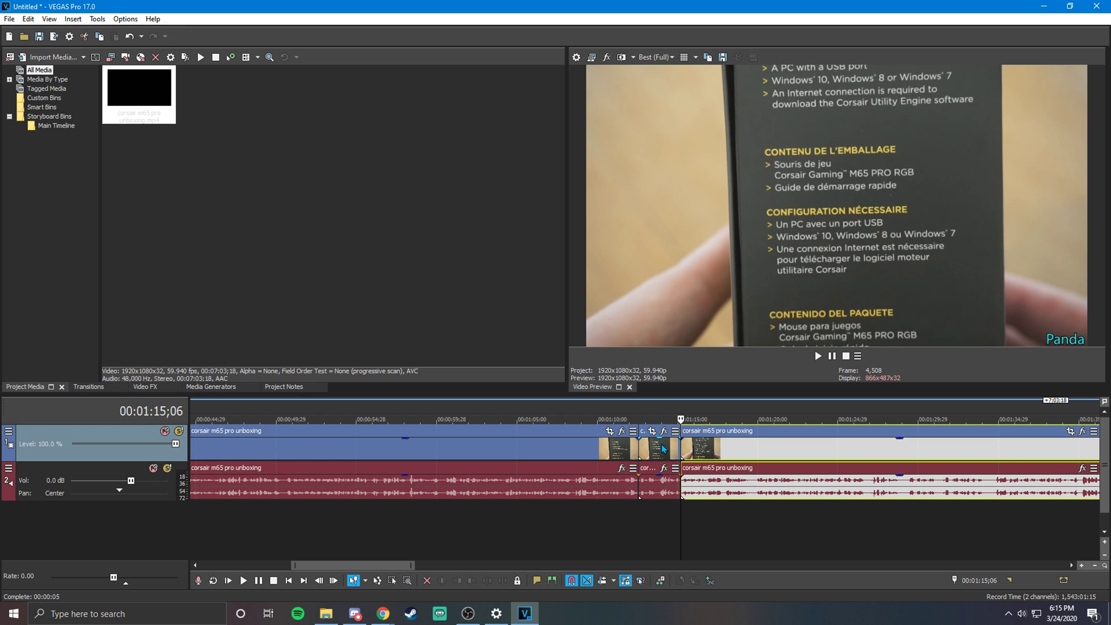
{"action": "scroll", "coordinate": [630, 449], "scroll_direction": "down", "scroll_amount": 3}
{"action": "left_click", "coordinate": [635, 449]}
{"action": "scroll", "coordinate": [637, 449], "scroll_direction": "up", "scroll_amount": 3}
{"action": "key", "text": "space"}
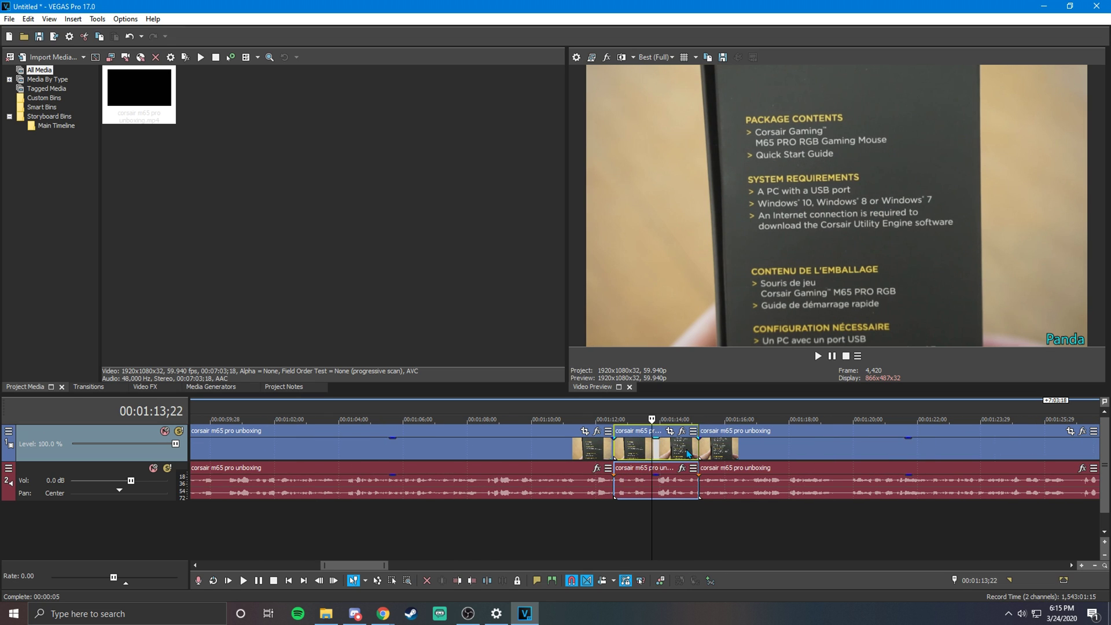
{"action": "key", "text": "space"}
{"action": "scroll", "coordinate": [647, 456], "scroll_direction": "down", "scroll_amount": 2}
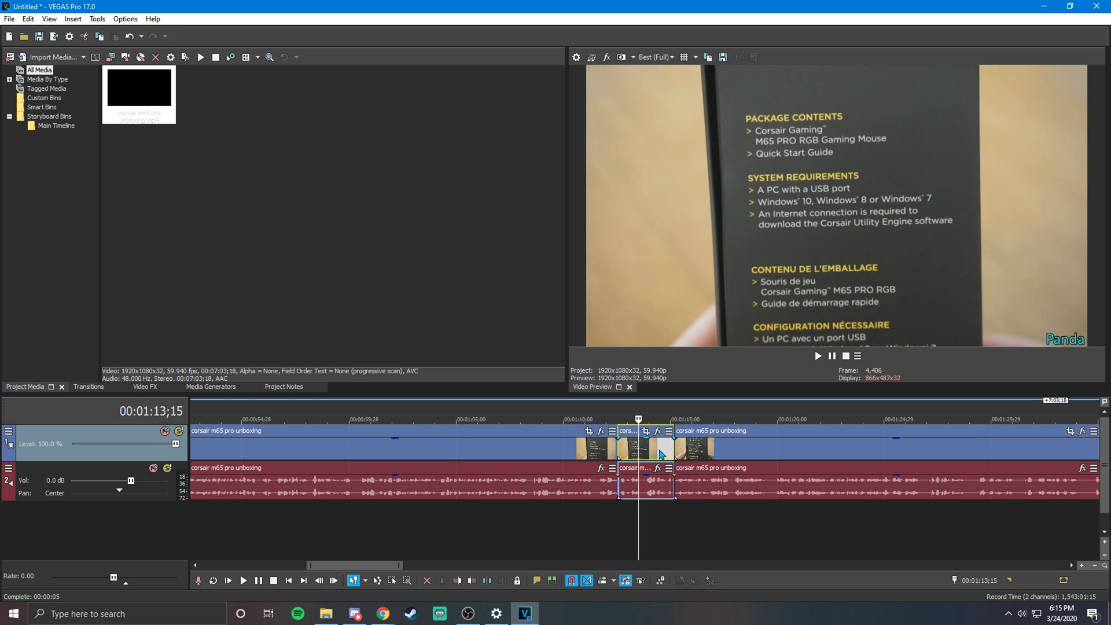
Copy the short section and paste it onto a newly inserted video track on top.
{"action": "right_click", "coordinate": [662, 453]}
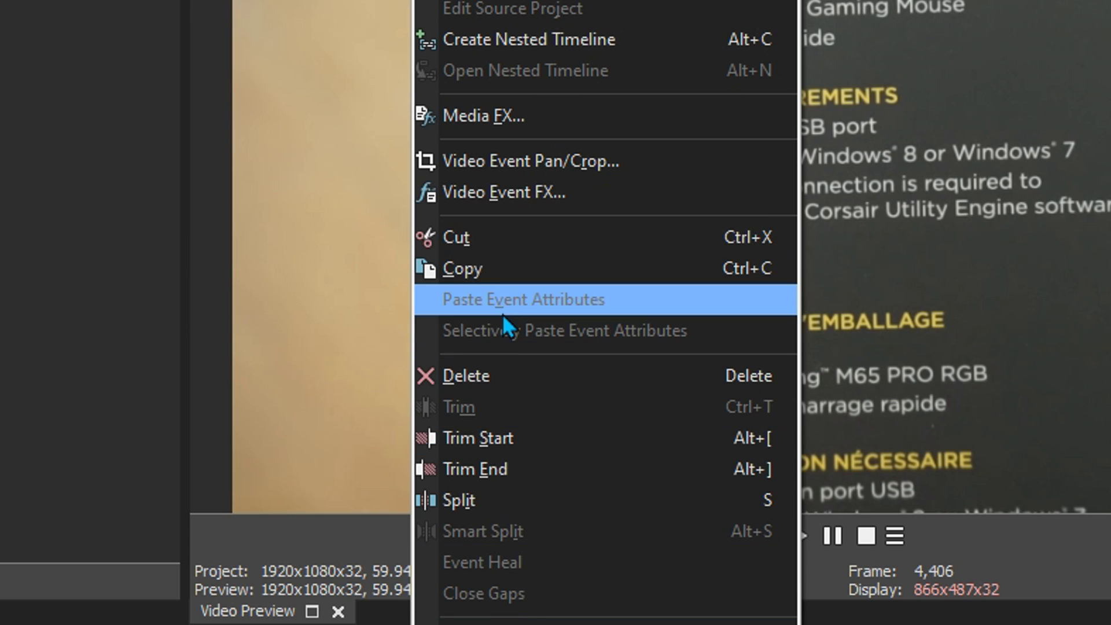
{"action": "left_click", "coordinate": [482, 269]}
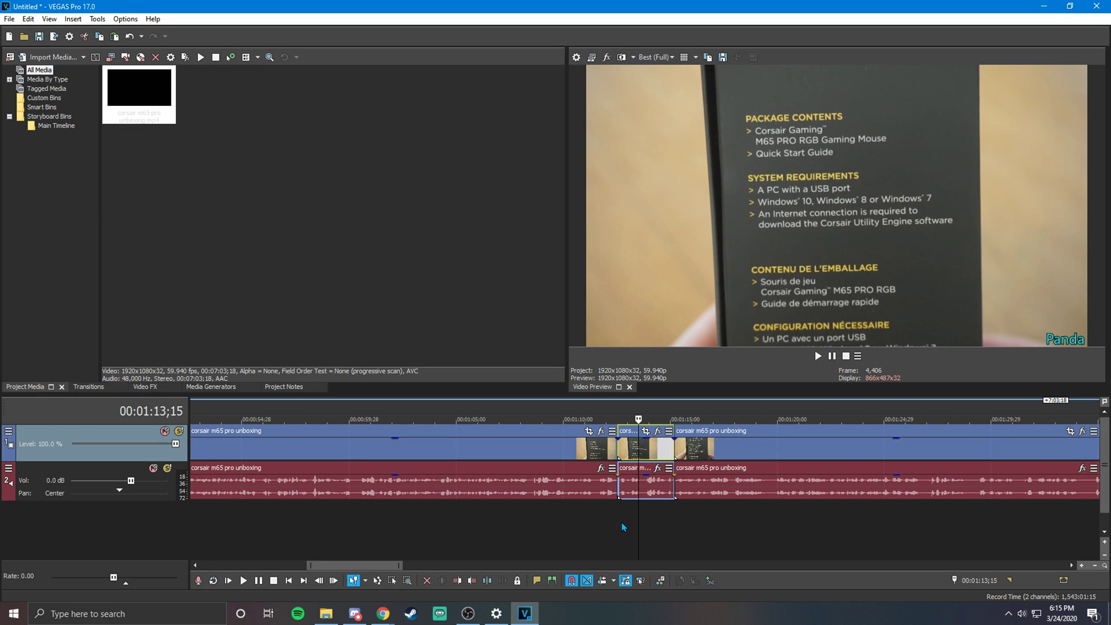
{"action": "right_click", "coordinate": [653, 517]}
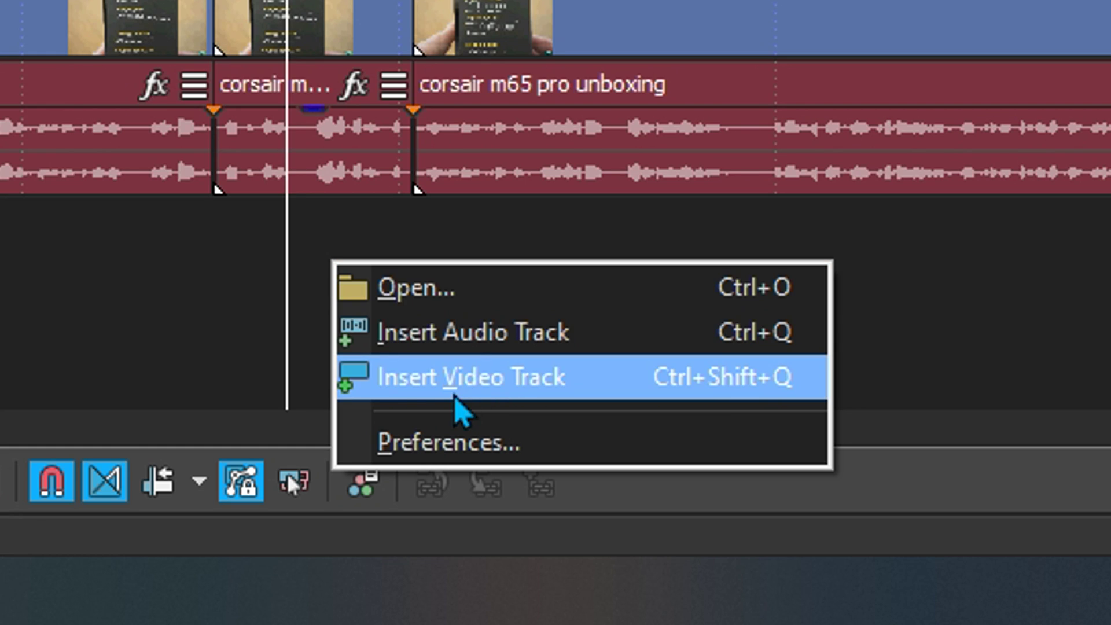
{"action": "left_click", "coordinate": [486, 397]}
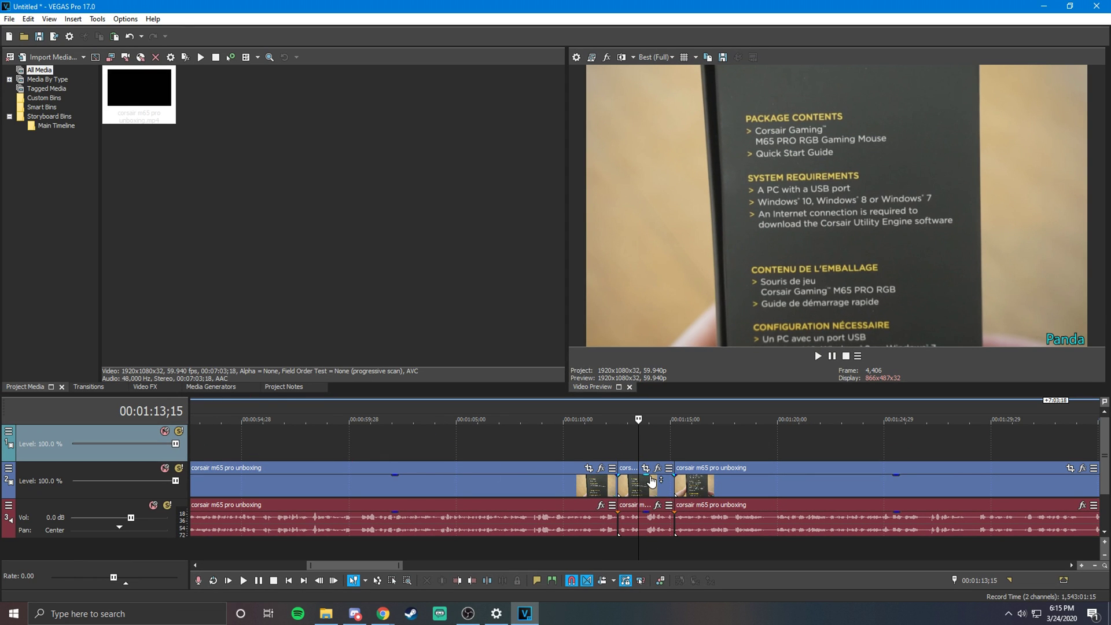
{"action": "right_click", "coordinate": [650, 449]}
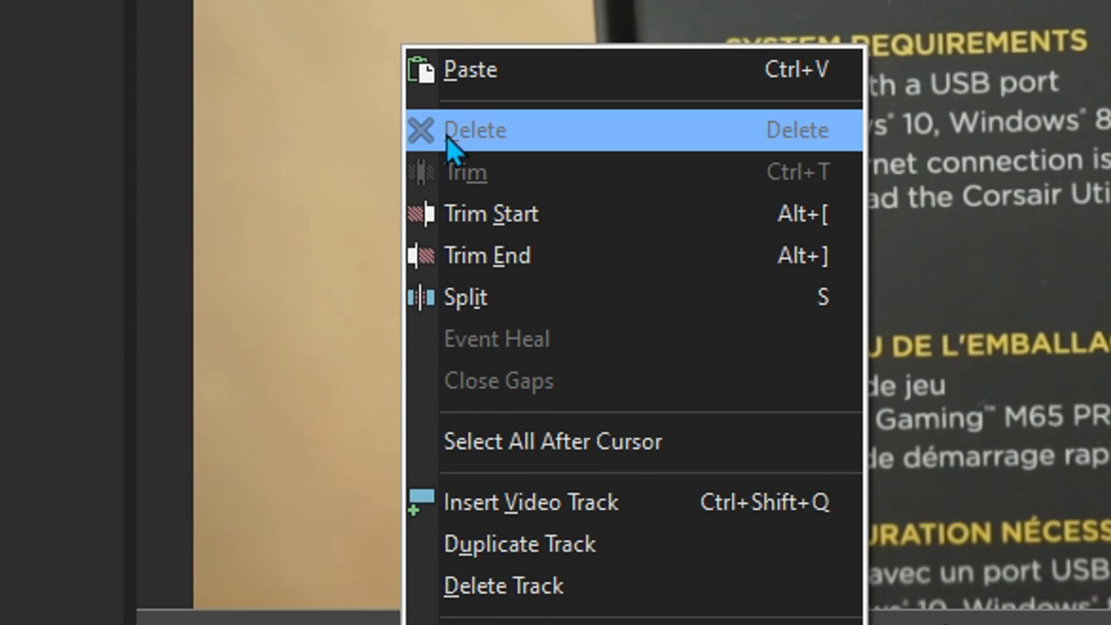
{"action": "left_click", "coordinate": [459, 78]}
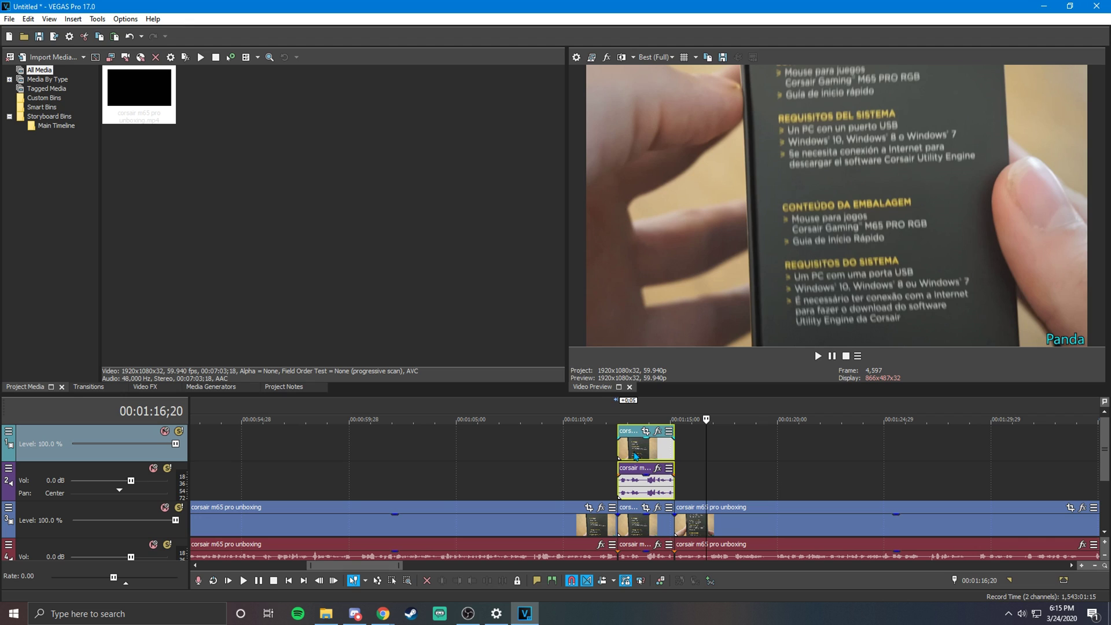
Check the copy's pan/crop settings, then play back the matching section on the original track.
{"action": "left_click", "coordinate": [630, 454]}
{"action": "left_click", "coordinate": [642, 535]}
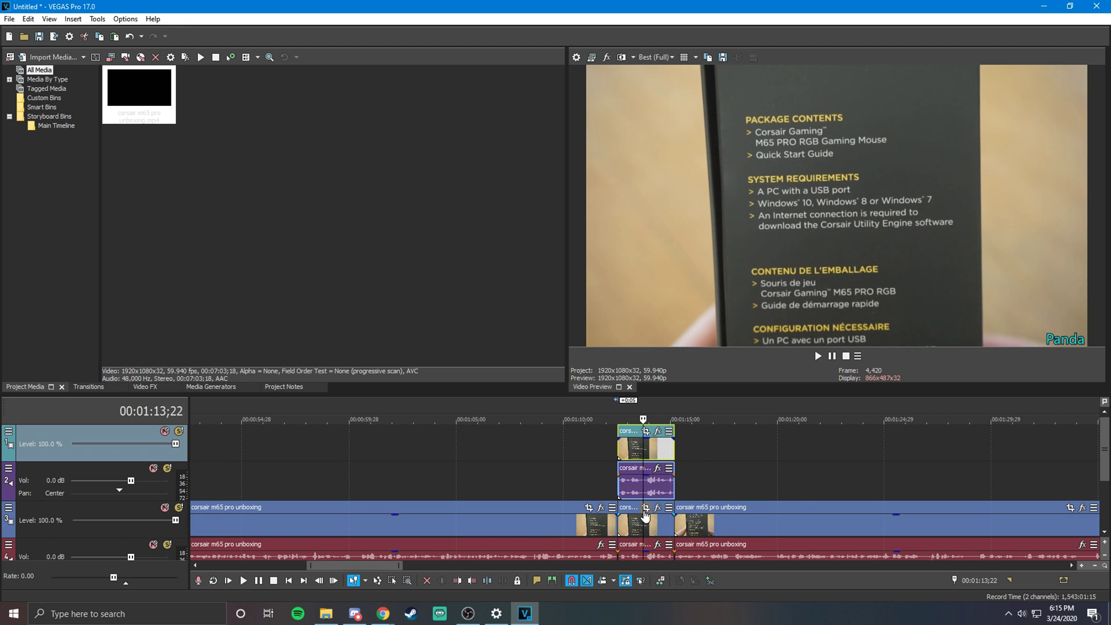
{"action": "left_click", "coordinate": [646, 508]}
{"action": "left_click", "coordinate": [792, 266]}
{"action": "left_click", "coordinate": [598, 534]}
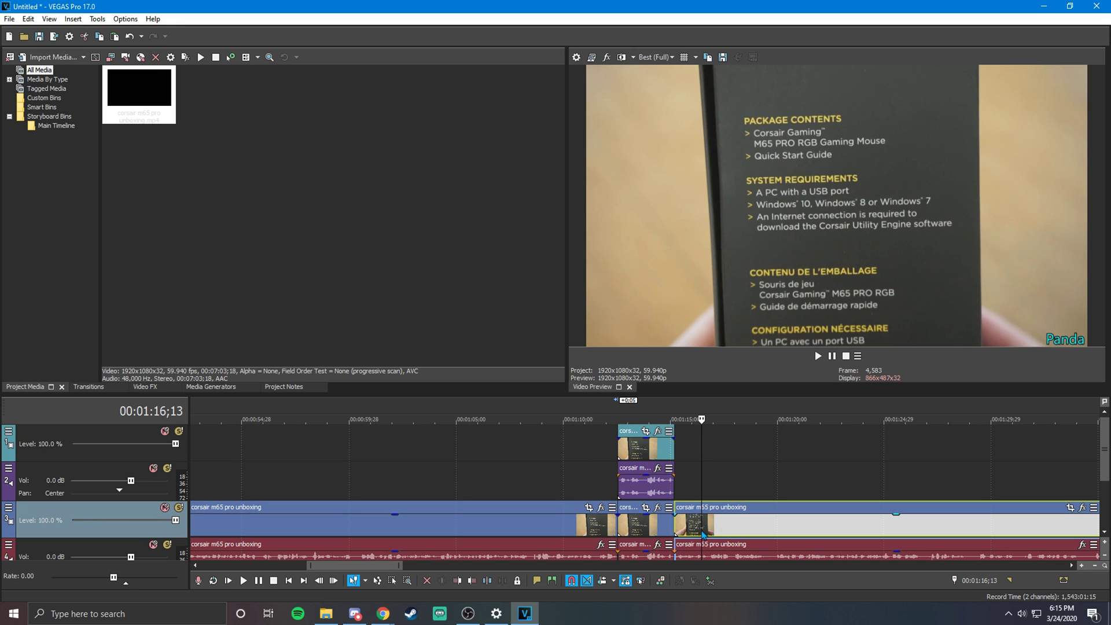
{"action": "left_click", "coordinate": [639, 530]}
{"action": "key", "text": "space"}
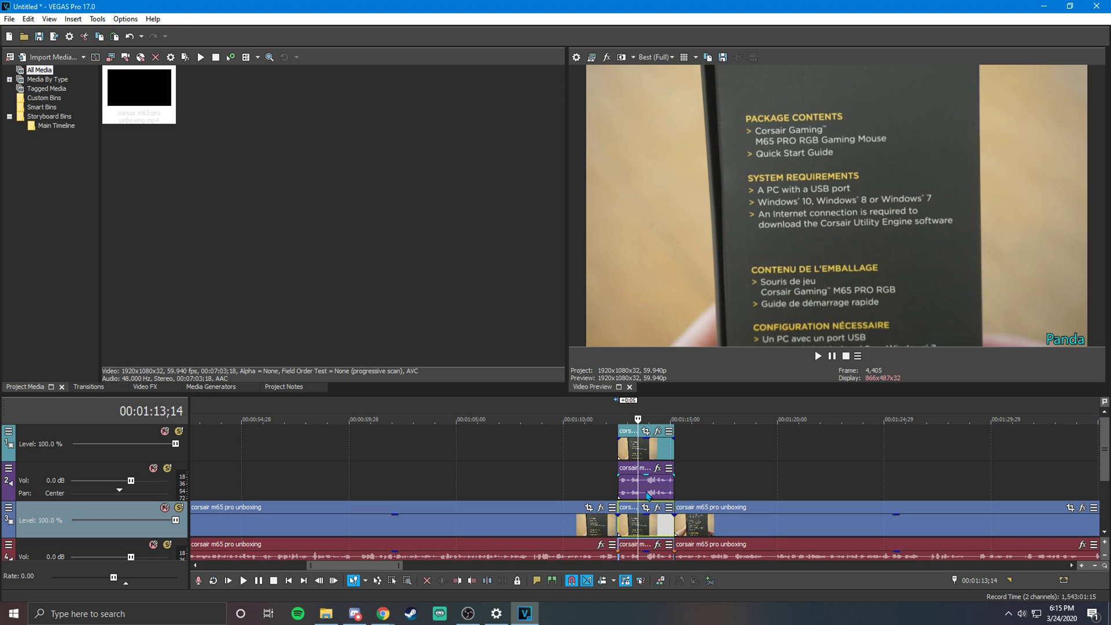
Delete the unneeded copied audio track.
{"action": "scroll", "coordinate": [1105, 455], "scroll_direction": "down", "scroll_amount": 1}
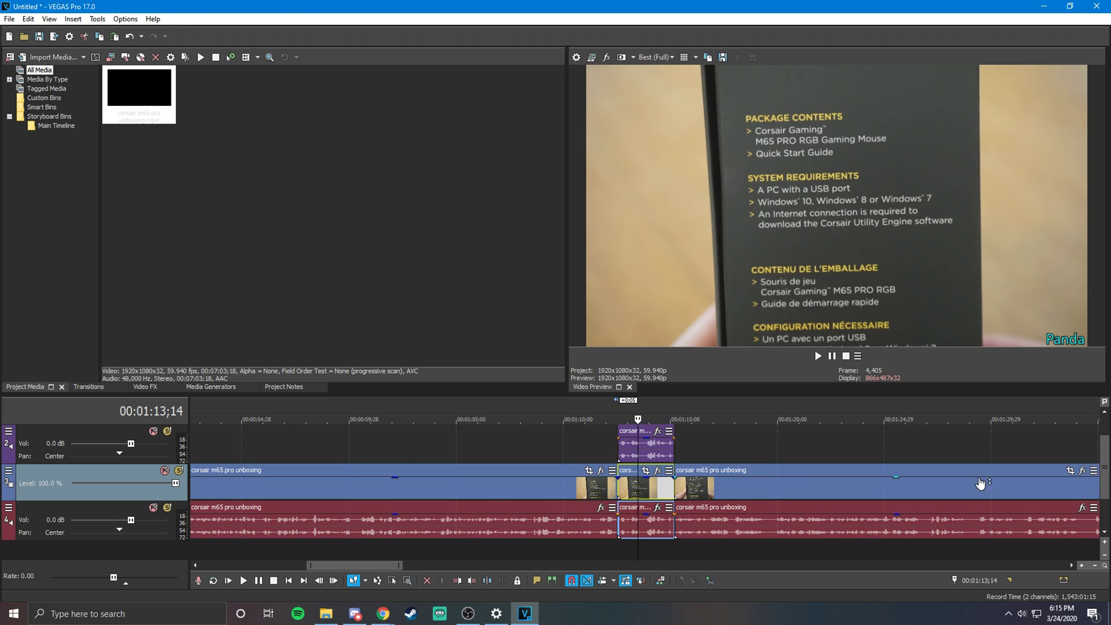
{"action": "left_click", "coordinate": [651, 527]}
{"action": "left_click", "coordinate": [639, 448]}
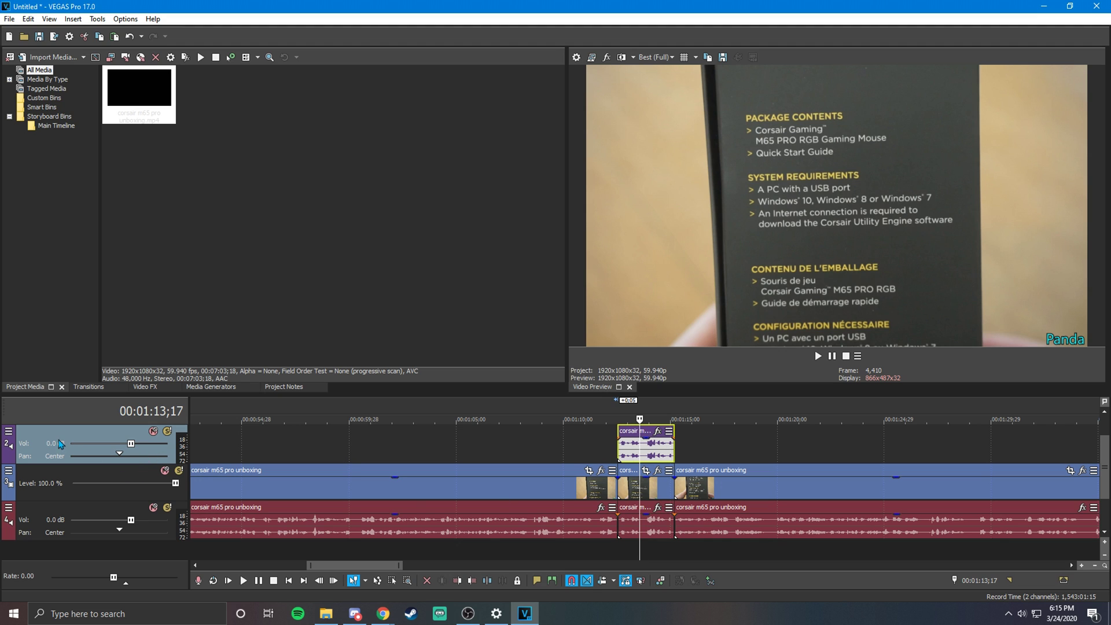
{"action": "right_click", "coordinate": [53, 438]}
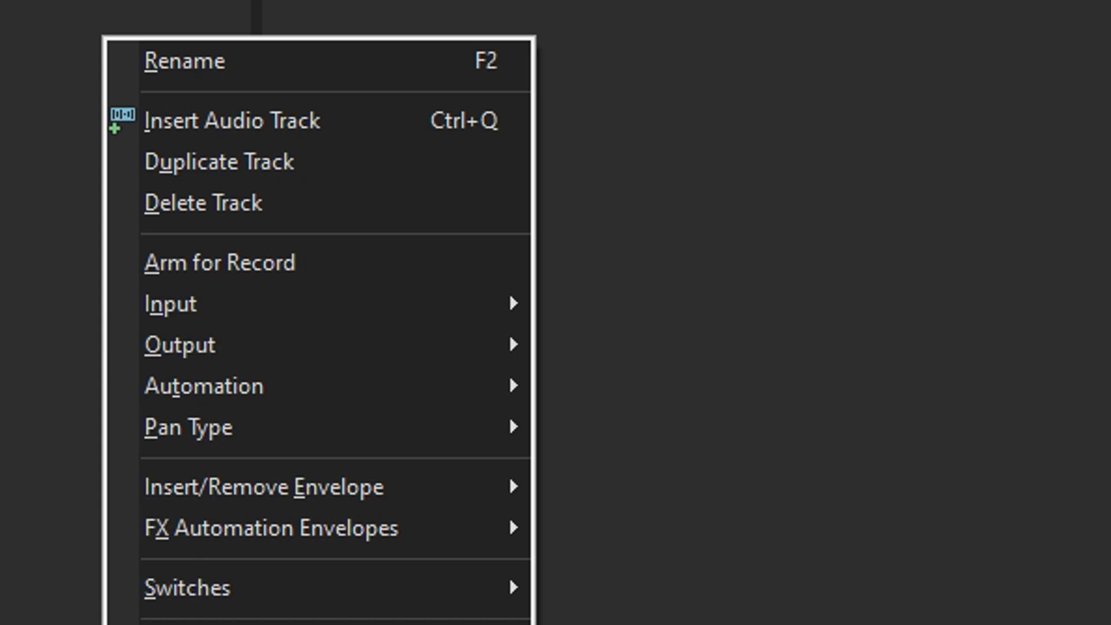
{"action": "left_click", "coordinate": [288, 213]}
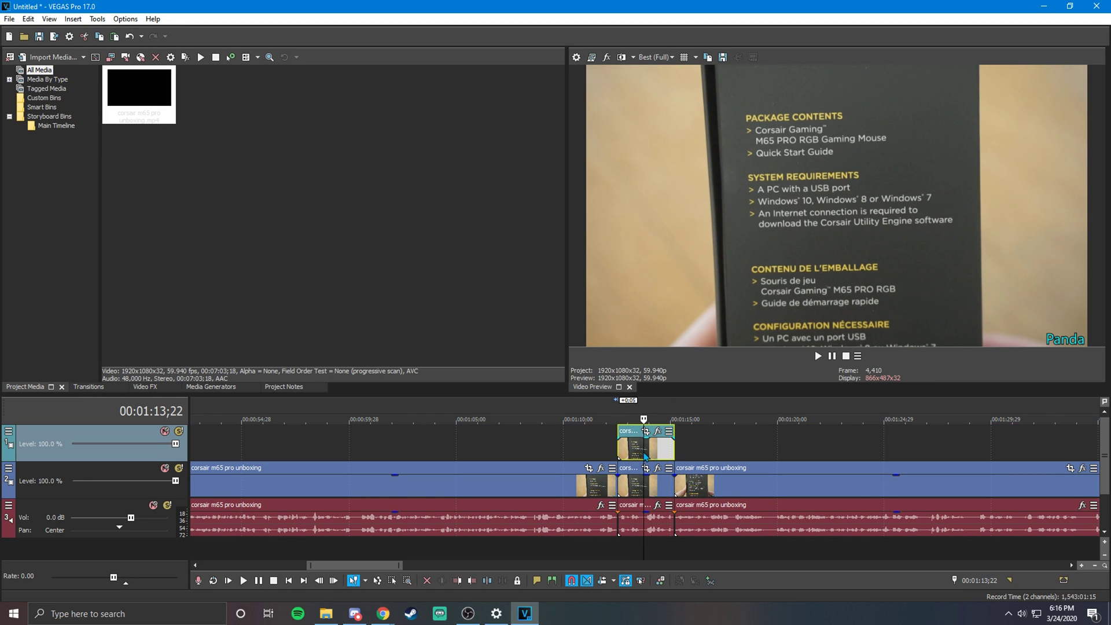
Play and pause the video from the second-track clip, then mute the audio track.
{"action": "left_click", "coordinate": [644, 457]}
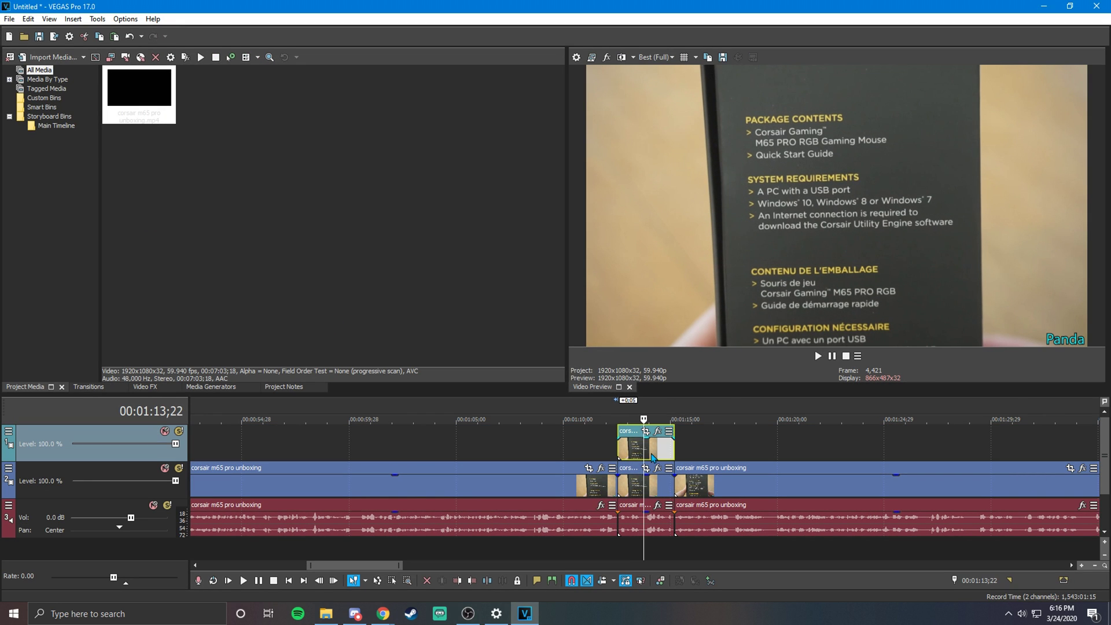
{"action": "left_click", "coordinate": [591, 486]}
{"action": "left_click", "coordinate": [257, 582]}
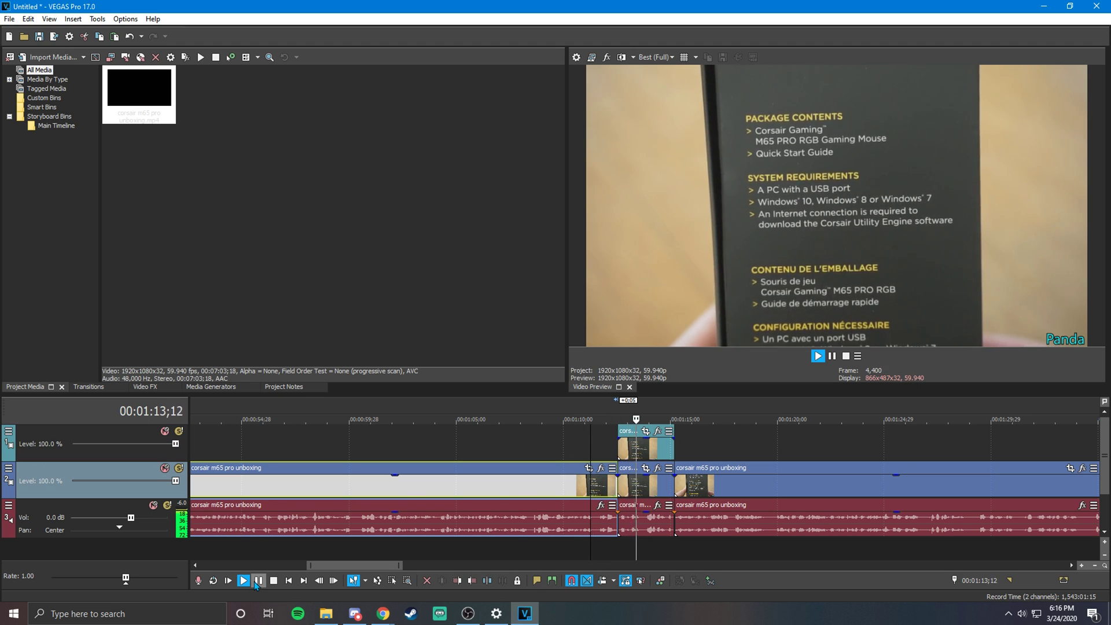
{"action": "left_click", "coordinate": [257, 582]}
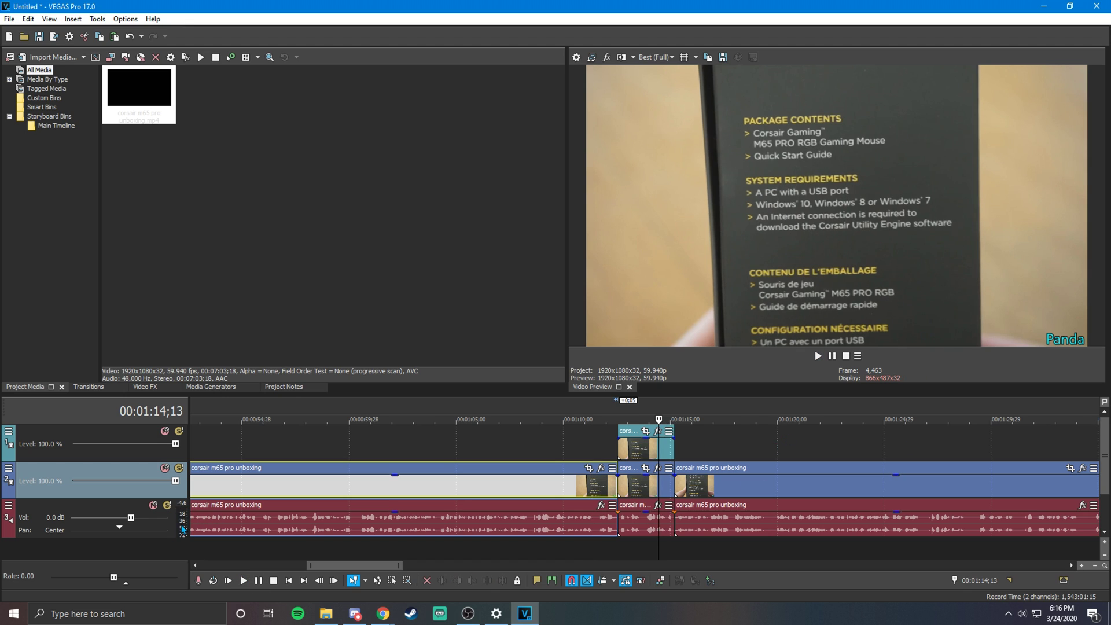
{"action": "left_click", "coordinate": [153, 505]}
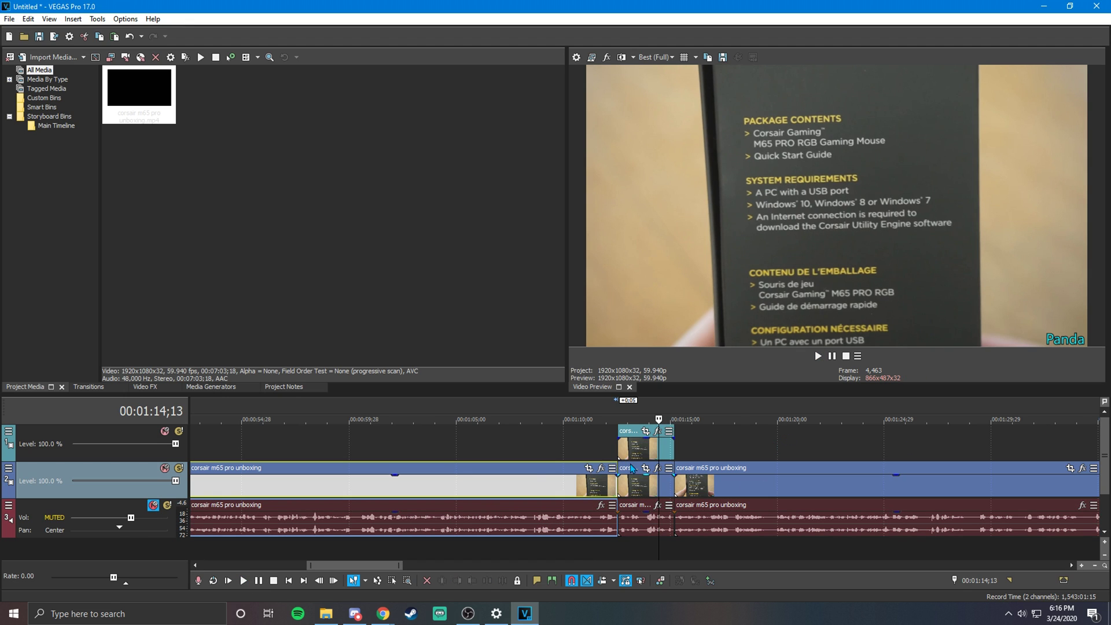
Replay the section and reselect the short clip on the top track.
{"action": "left_click", "coordinate": [602, 485]}
{"action": "left_click", "coordinate": [243, 580]}
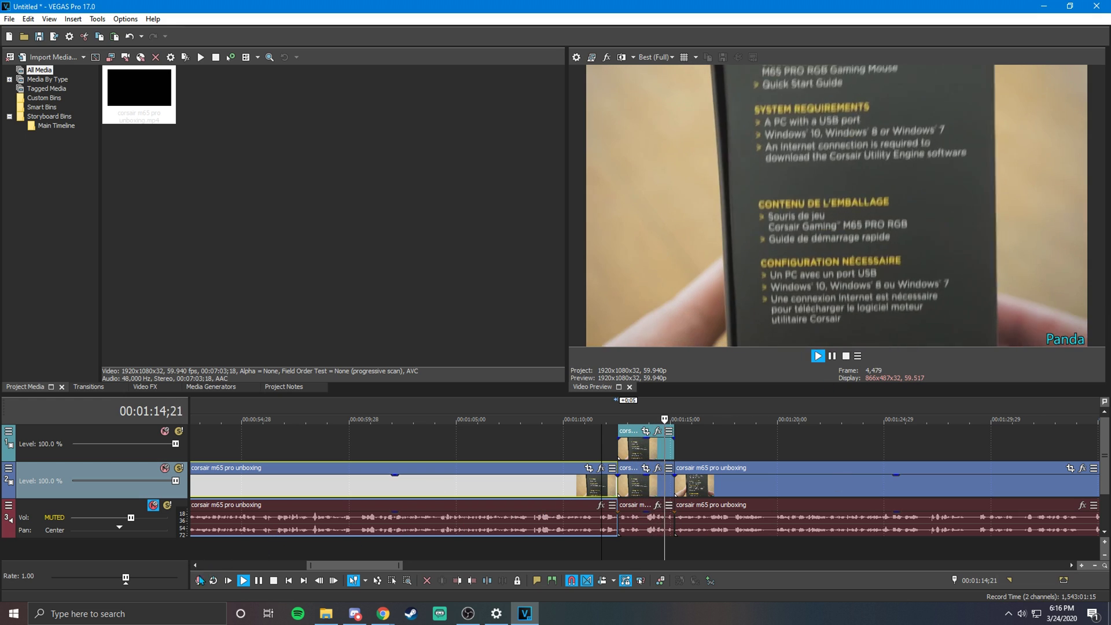
{"action": "left_click", "coordinate": [644, 447]}
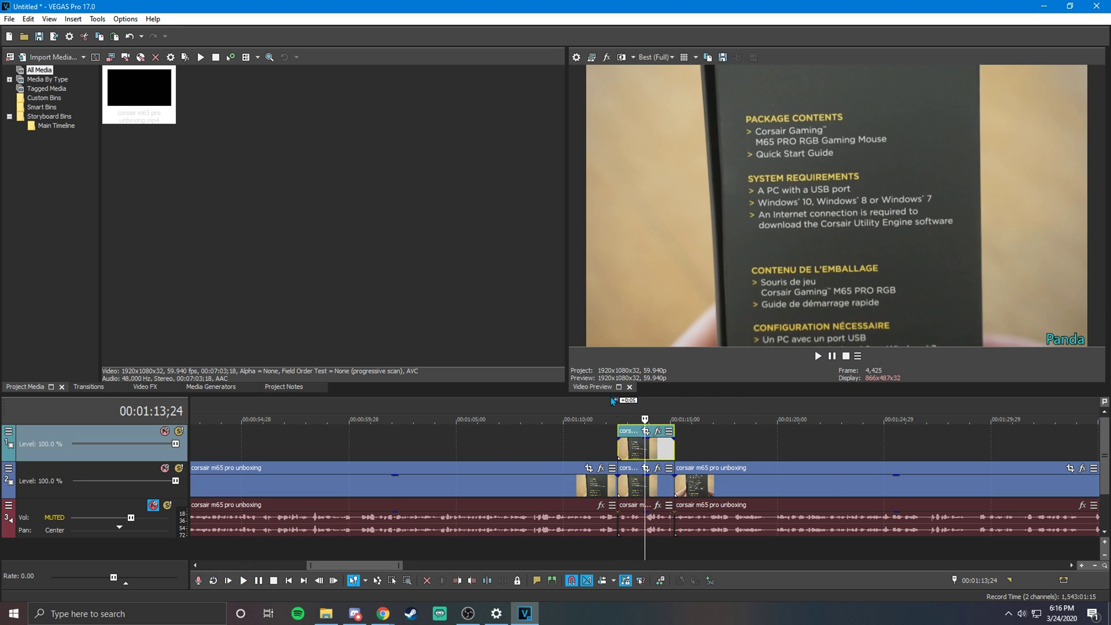
{"action": "left_click", "coordinate": [632, 448]}
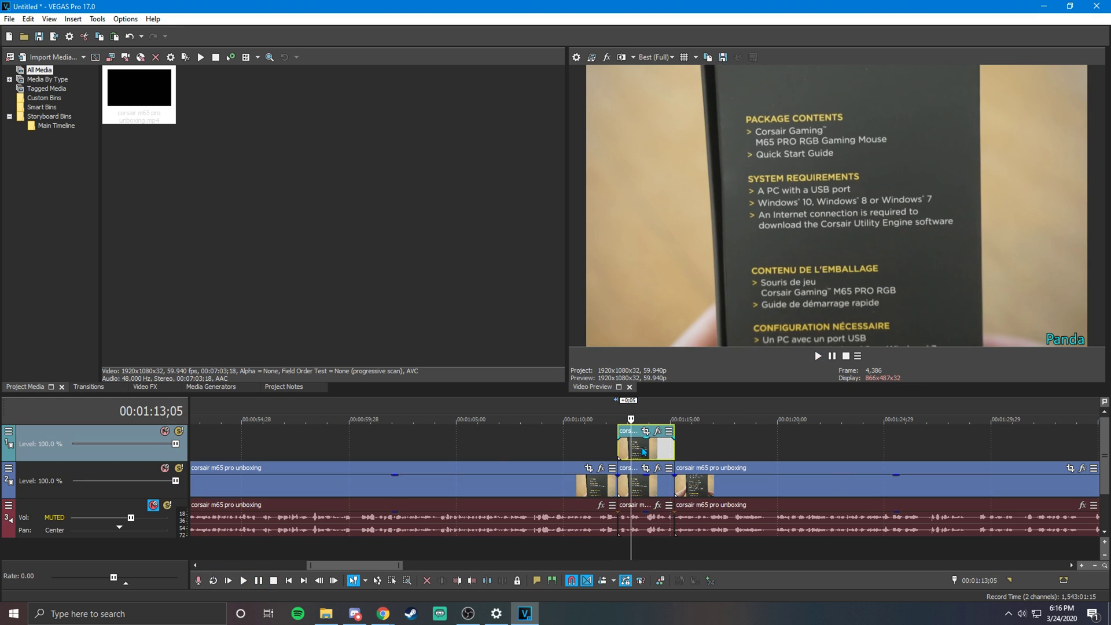
{"action": "left_click", "coordinate": [642, 486]}
{"action": "left_click", "coordinate": [633, 455]}
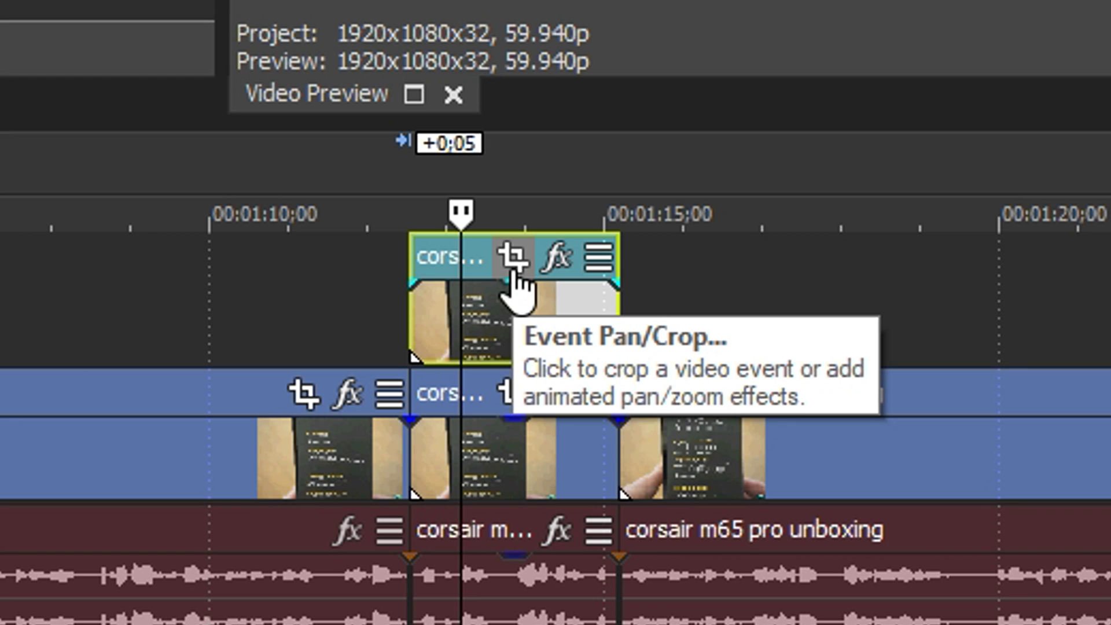
Open Pan/Crop for the top-track clip and move and enlarge the Video Event FX window.
{"action": "left_click", "coordinate": [512, 272]}
{"action": "left_click_drag", "start_coordinate": [470, 264], "coordinate": [487, 172]}
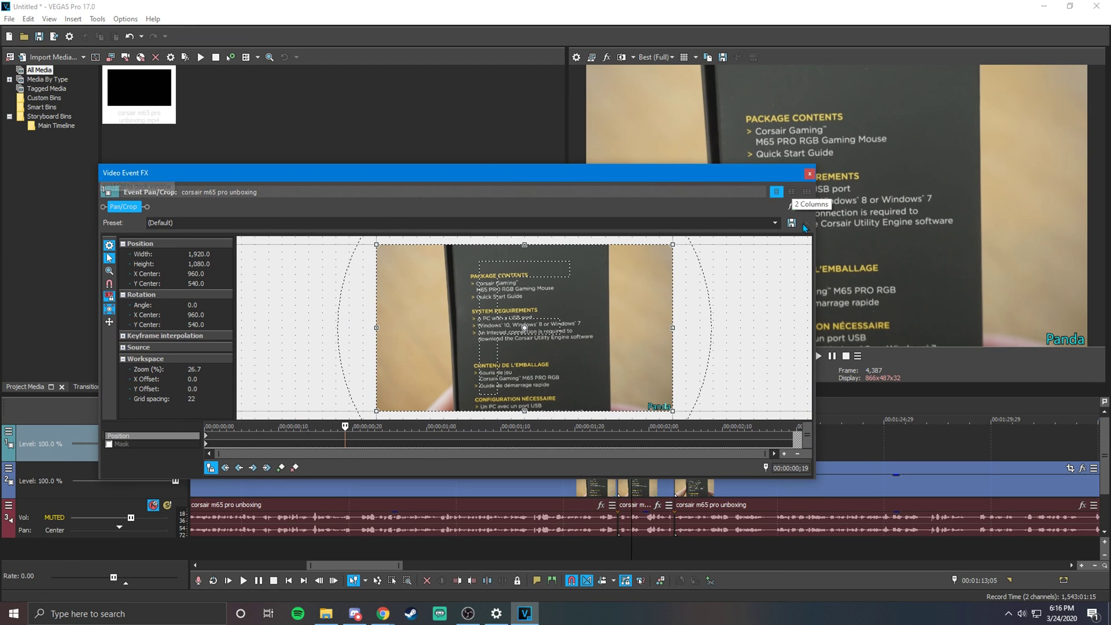
{"action": "left_click_drag", "start_coordinate": [816, 481], "coordinate": [688, 547]}
{"action": "left_click_drag", "start_coordinate": [418, 176], "coordinate": [365, 99]}
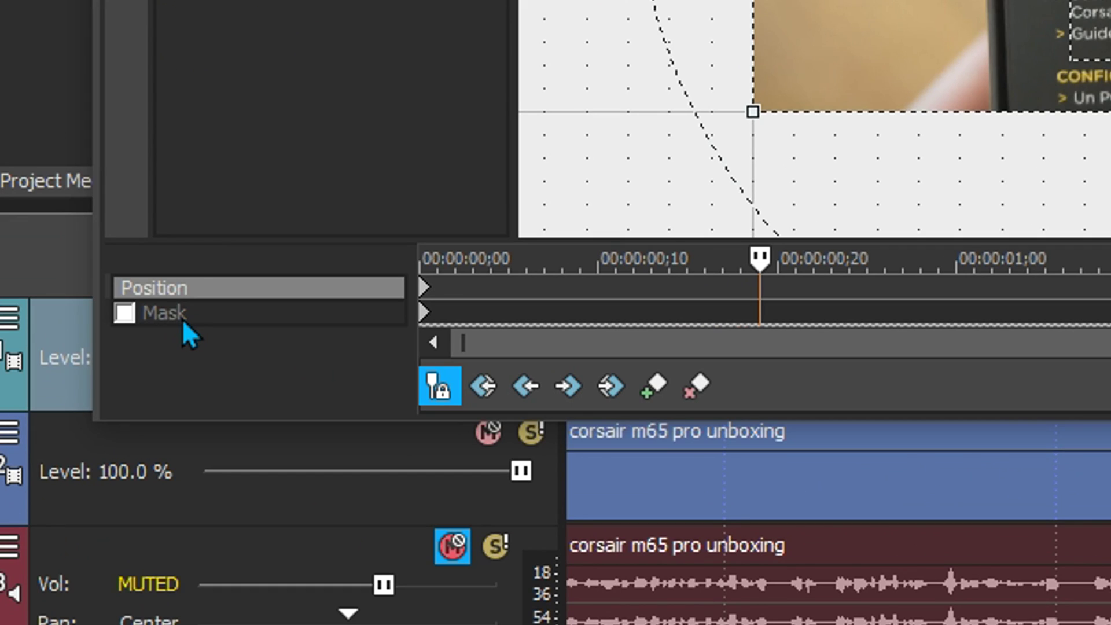
Select the Mask row, tick its checkbox to enable masking, and zoom the preview in.
{"action": "left_click", "coordinate": [90, 407]}
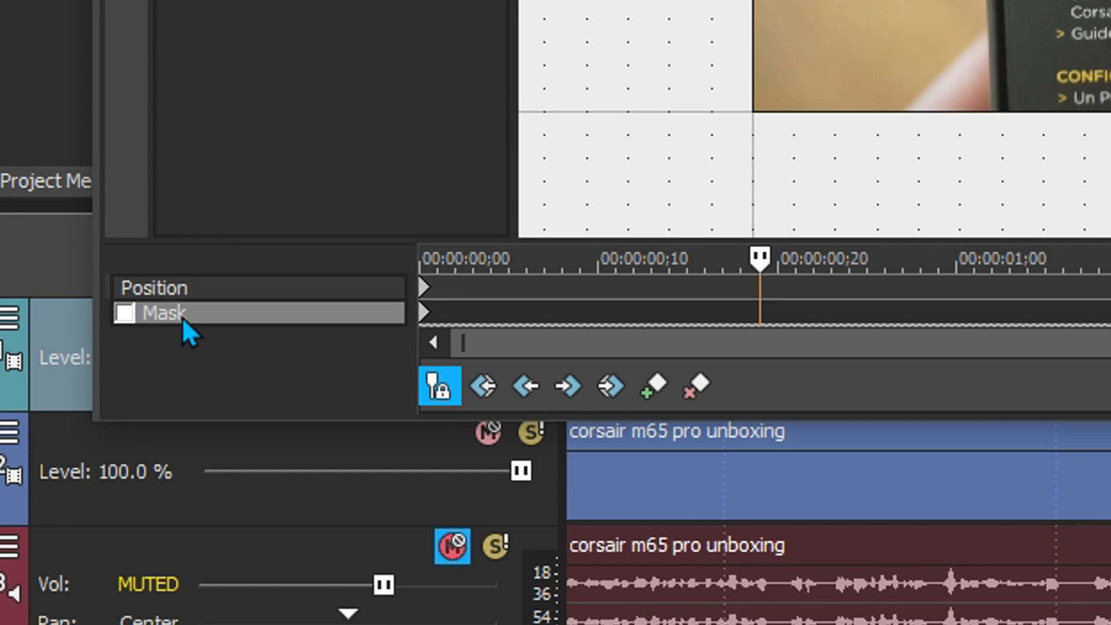
{"action": "left_click", "coordinate": [120, 318]}
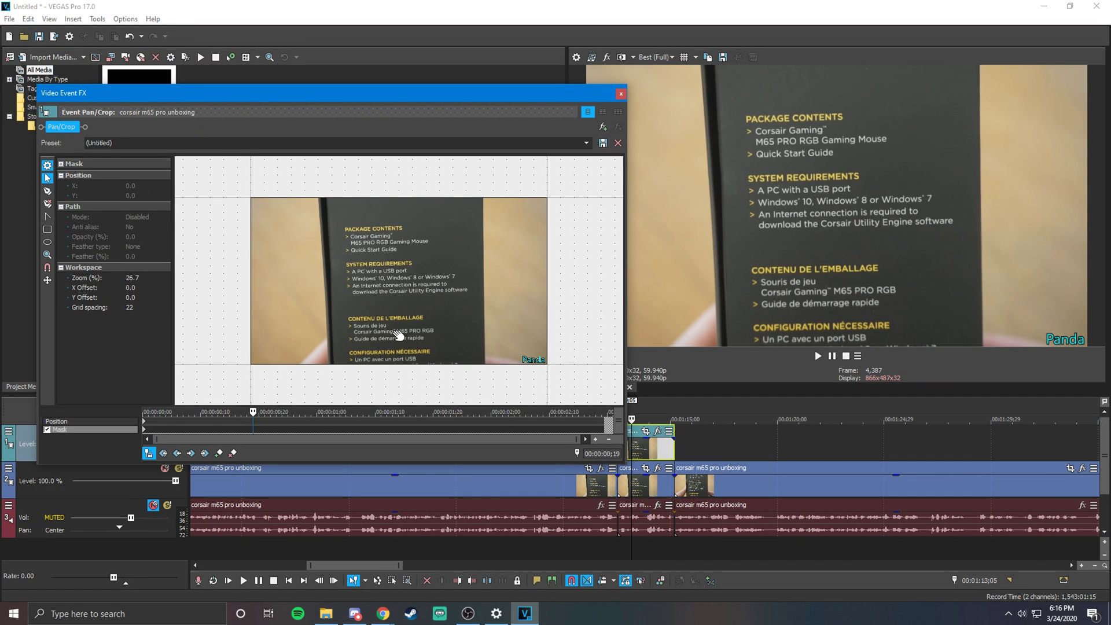
{"action": "scroll", "coordinate": [508, 173], "scroll_direction": "up", "scroll_amount": 1}
{"action": "scroll", "coordinate": [354, 270], "scroll_direction": "up", "scroll_amount": 1}
{"action": "scroll", "coordinate": [359, 270], "scroll_direction": "down", "scroll_amount": 3}
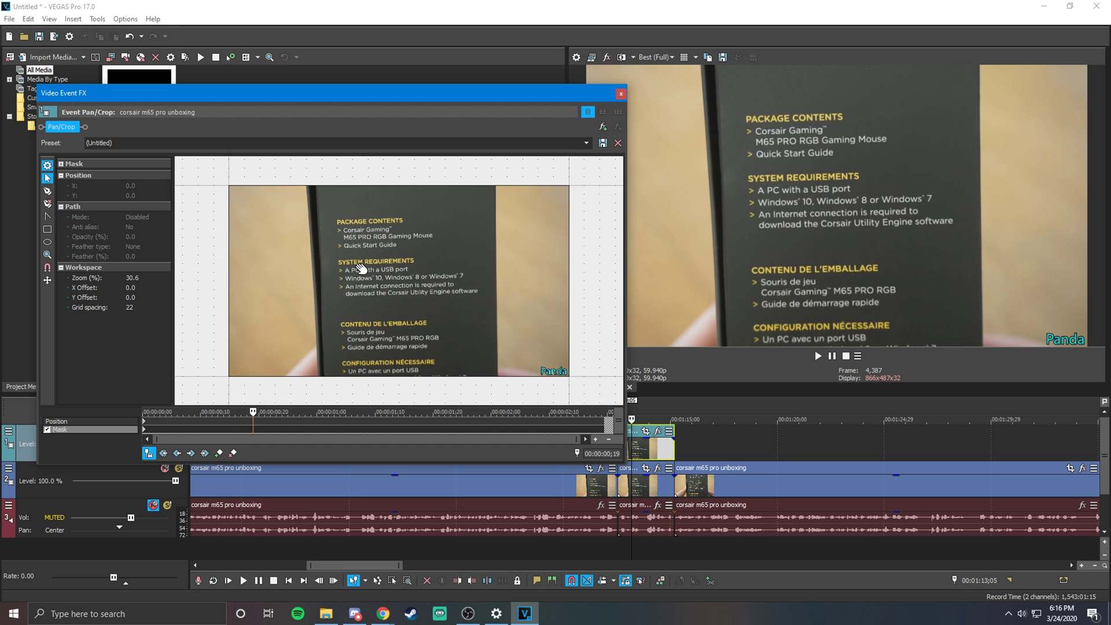
{"action": "scroll", "coordinate": [361, 270], "scroll_direction": "up", "scroll_amount": 3}
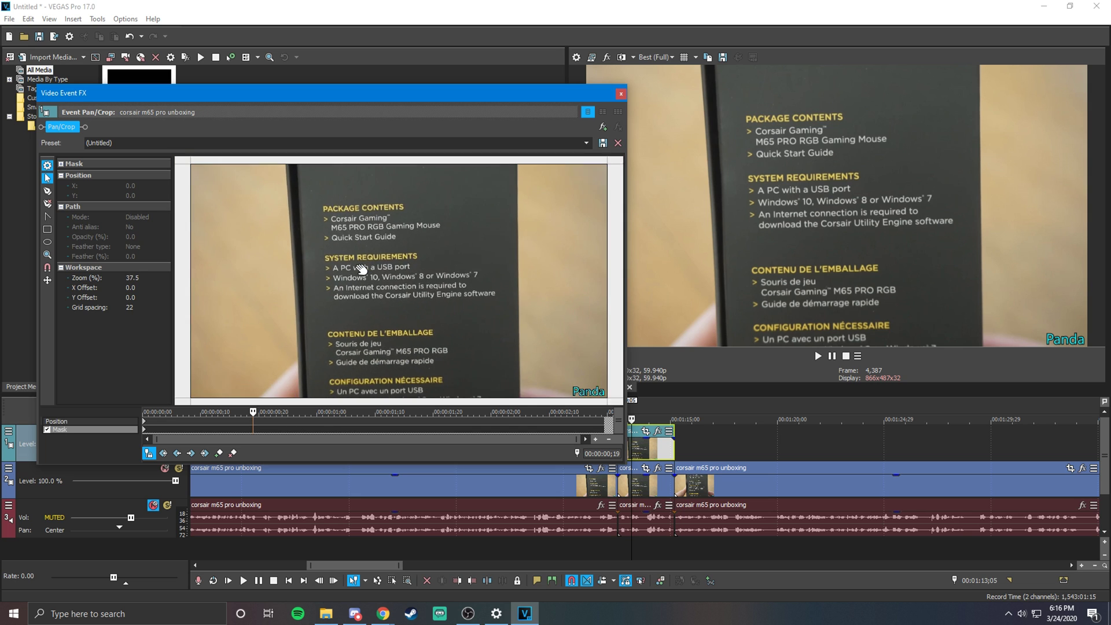
{"action": "scroll", "coordinate": [361, 269], "scroll_direction": "up", "scroll_amount": 2}
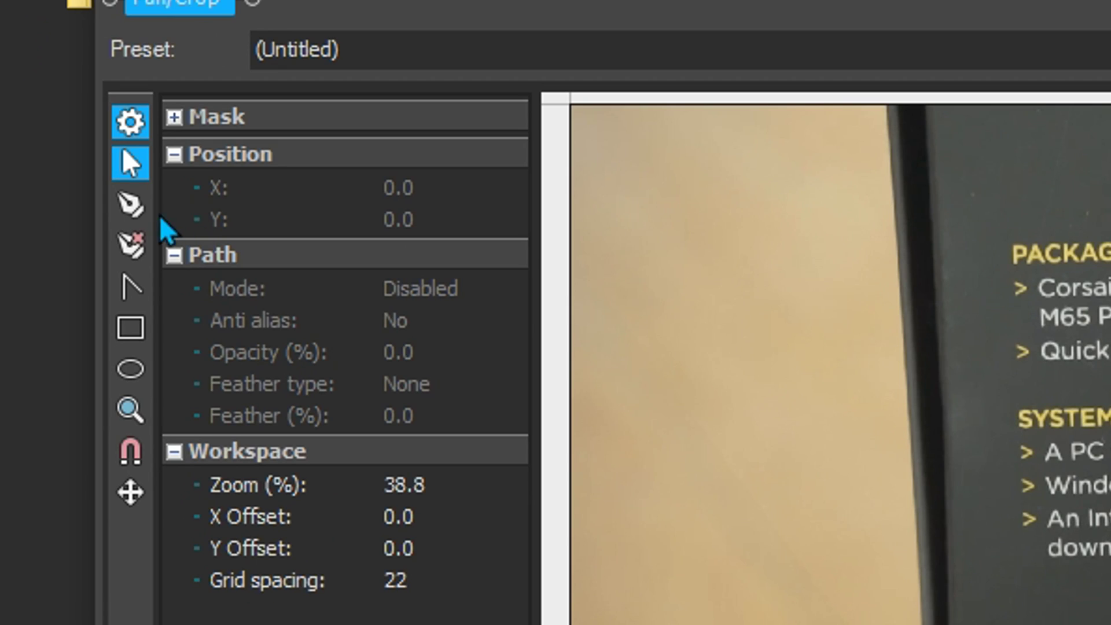
With the Anchor Creation tool, place mask points down the left side of PACKAGE CONTENTS.
{"action": "left_click", "coordinate": [131, 209]}
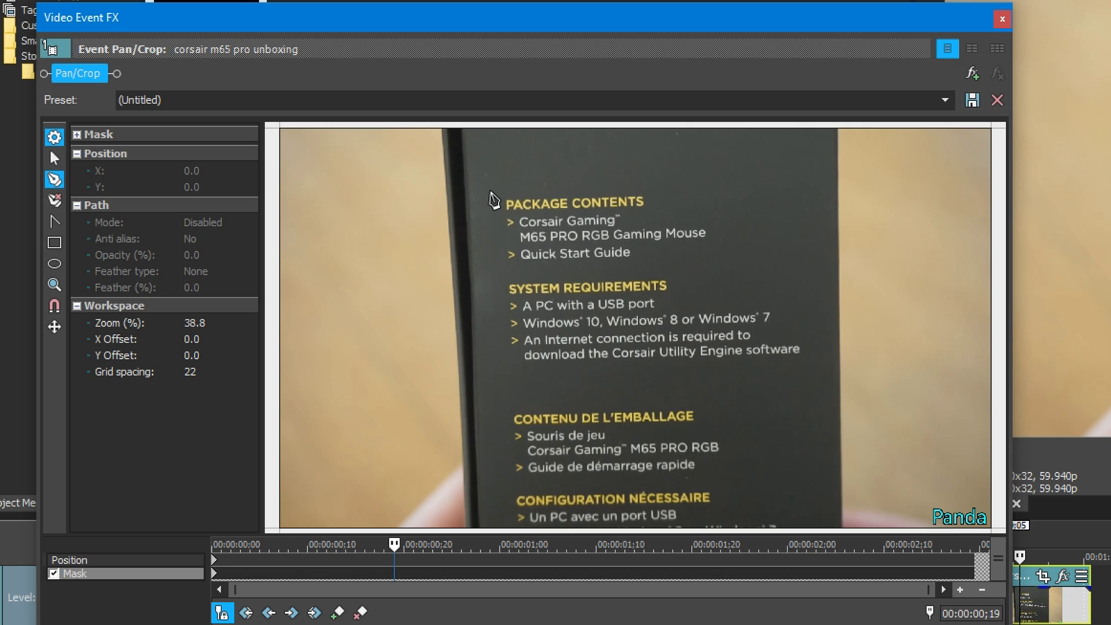
{"action": "left_click", "coordinate": [480, 186]}
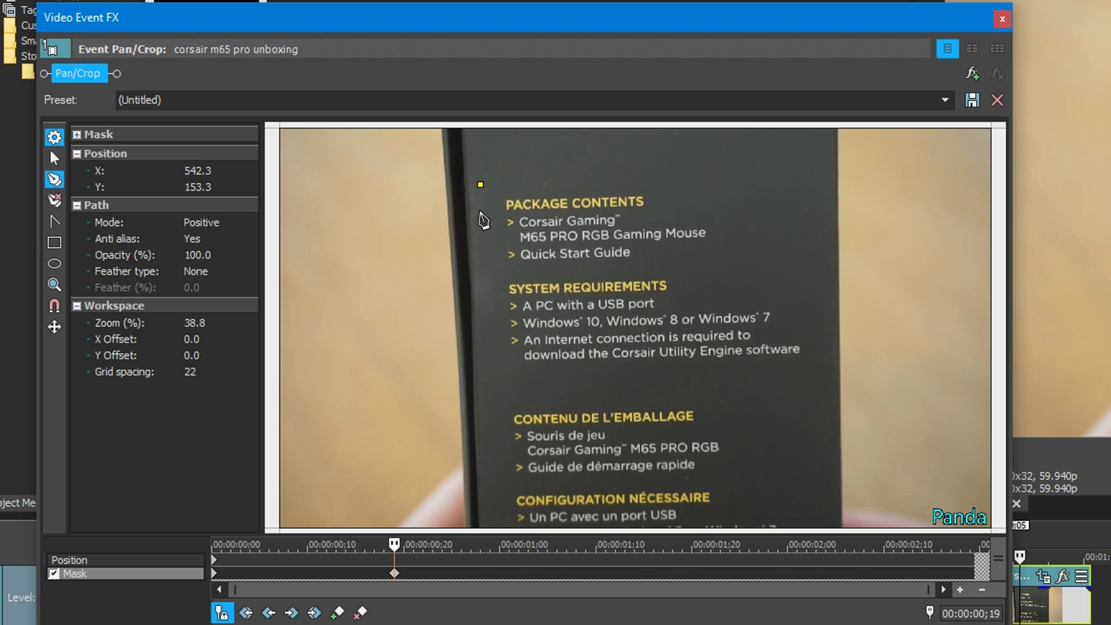
{"action": "left_click", "coordinate": [481, 238]}
{"action": "left_click", "coordinate": [493, 267]}
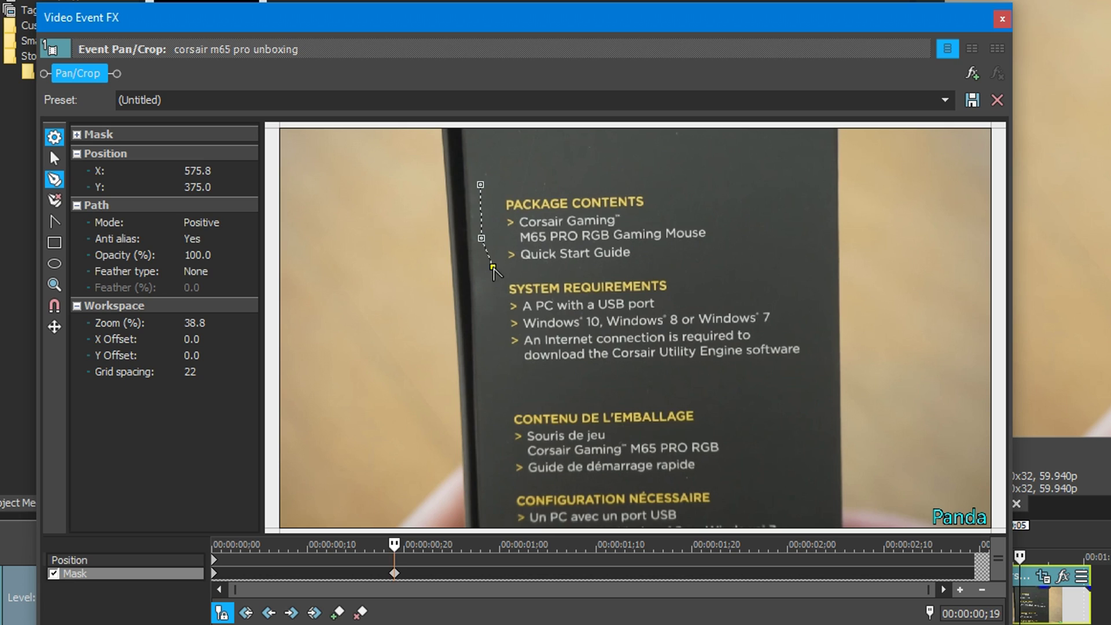
{"action": "left_click", "coordinate": [538, 273]}
Add points below Quick Start Guide and along the top, closing the mask at the first point.
{"action": "left_click", "coordinate": [630, 262]}
{"action": "left_click", "coordinate": [700, 261]}
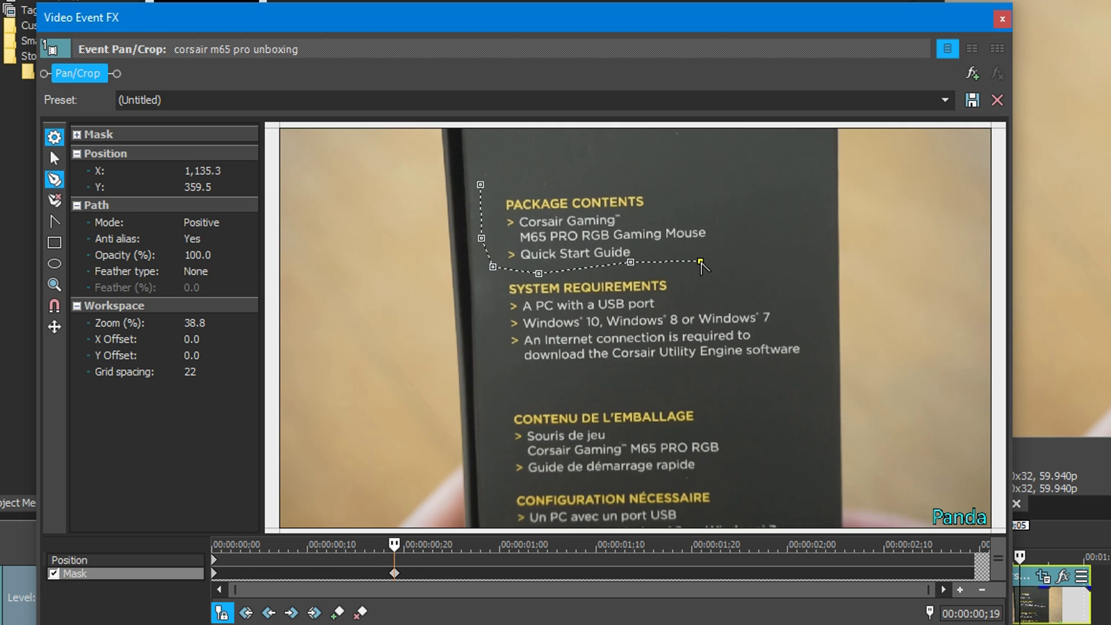
{"action": "left_click", "coordinate": [742, 234]}
{"action": "left_click", "coordinate": [702, 194]}
{"action": "left_click", "coordinate": [654, 168]}
{"action": "left_click", "coordinate": [578, 169]}
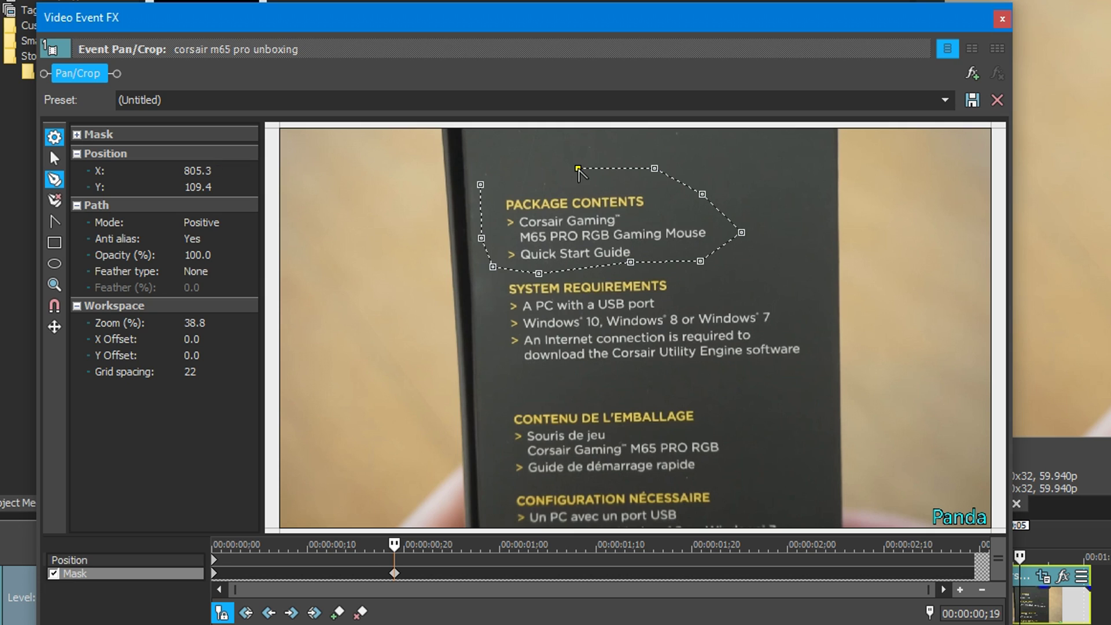
{"action": "left_click", "coordinate": [508, 172]}
{"action": "left_click", "coordinate": [481, 185]}
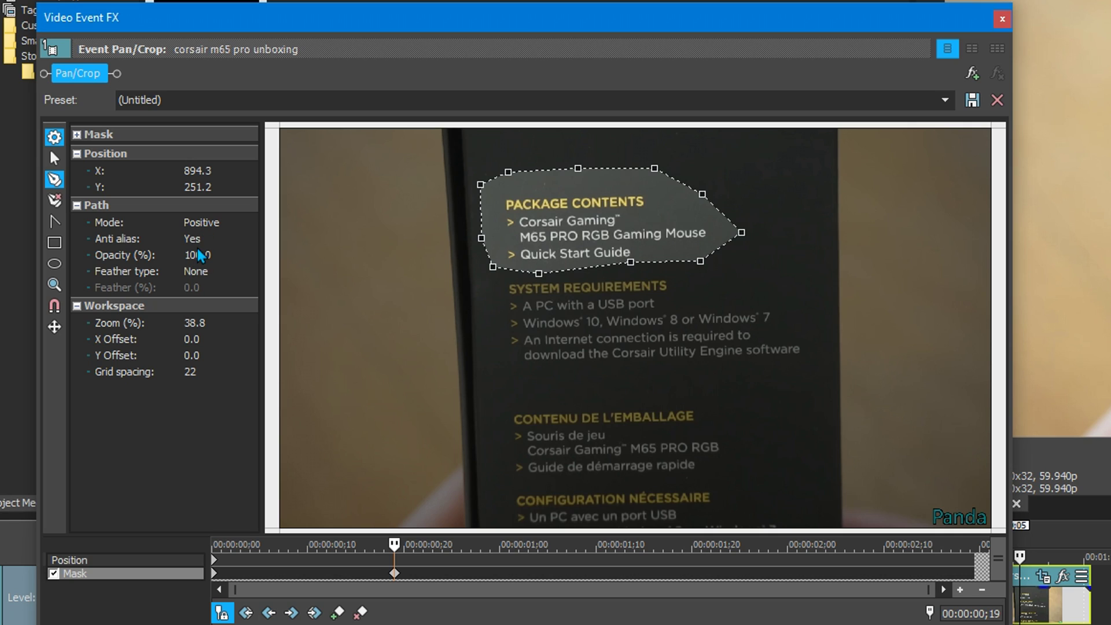
Set the mask's Feather type to Both and Feather (%) to 3.0.
{"action": "left_click", "coordinate": [203, 272]}
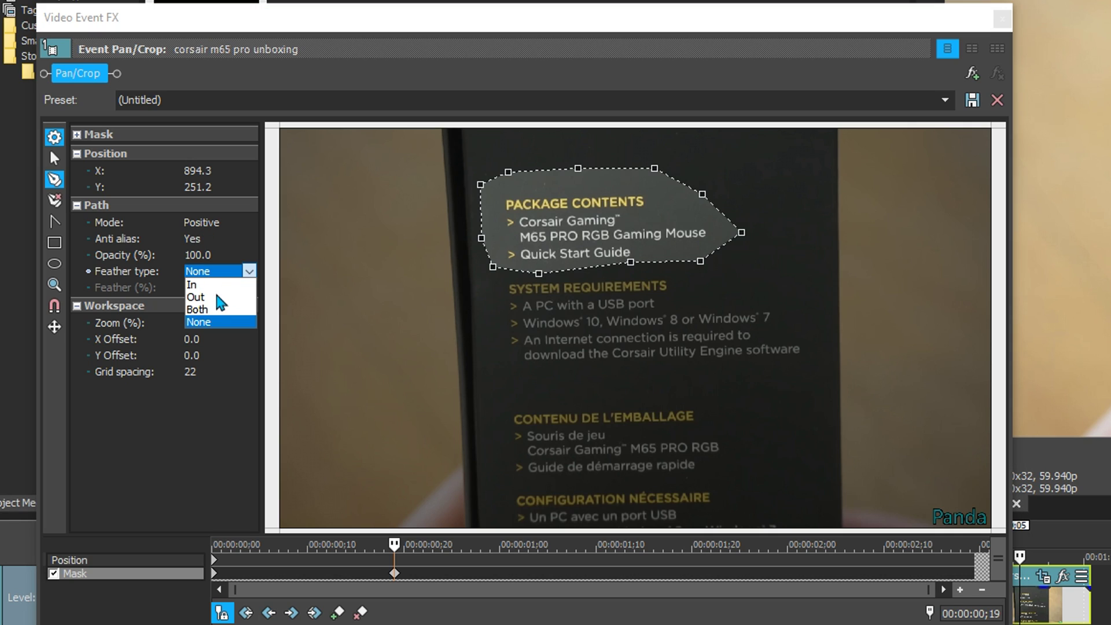
{"action": "left_click", "coordinate": [200, 310]}
{"action": "left_click", "coordinate": [233, 286]}
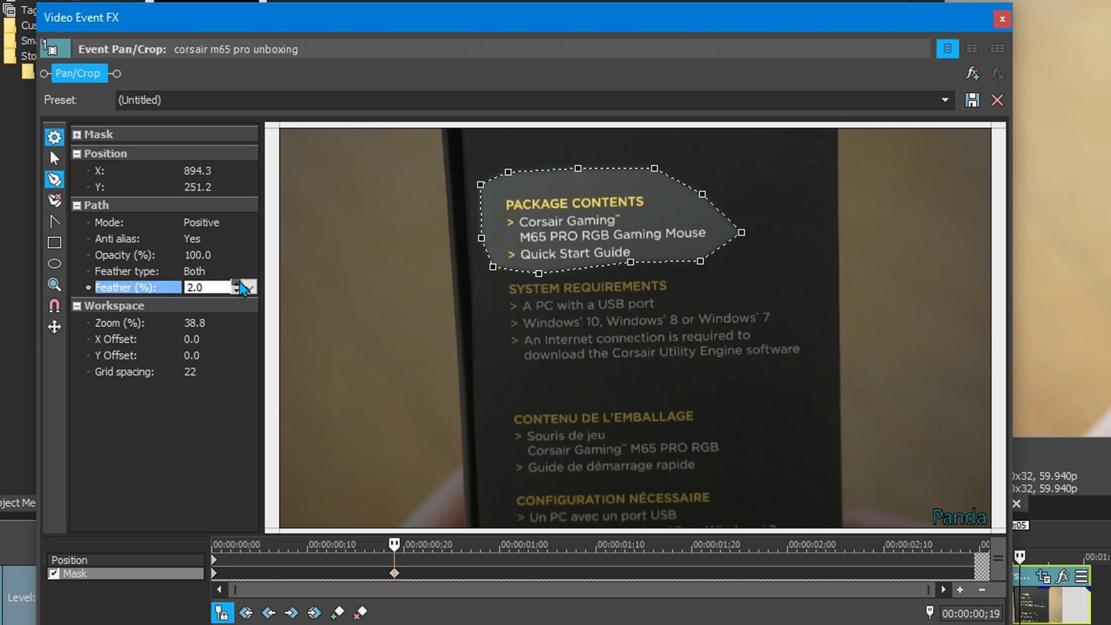
{"action": "left_click", "coordinate": [201, 414]}
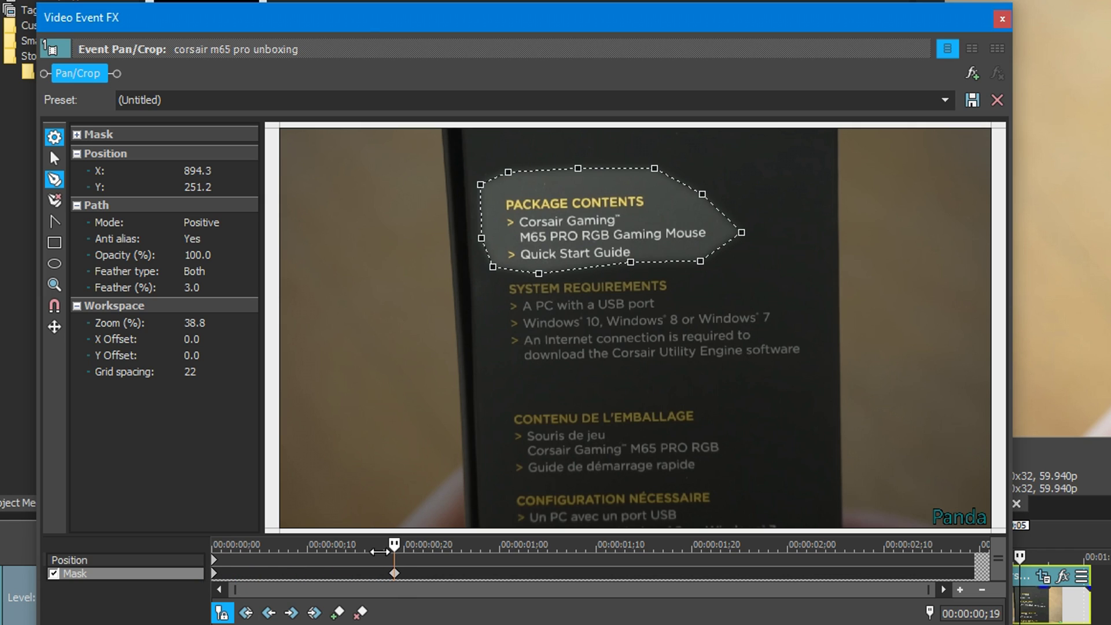
Delete the extra mask keyframe and move the remaining one to the clip's start, fixing the mask.
{"action": "mouse_move", "coordinate": [380, 544]}
{"action": "left_mouse_down"}
{"action": "mouse_move", "coordinate": [235, 545]}
{"action": "mouse_move", "coordinate": [390, 544]}
{"action": "left_mouse_up"}
{"action": "left_click", "coordinate": [395, 573]}
{"action": "left_click", "coordinate": [214, 574]}
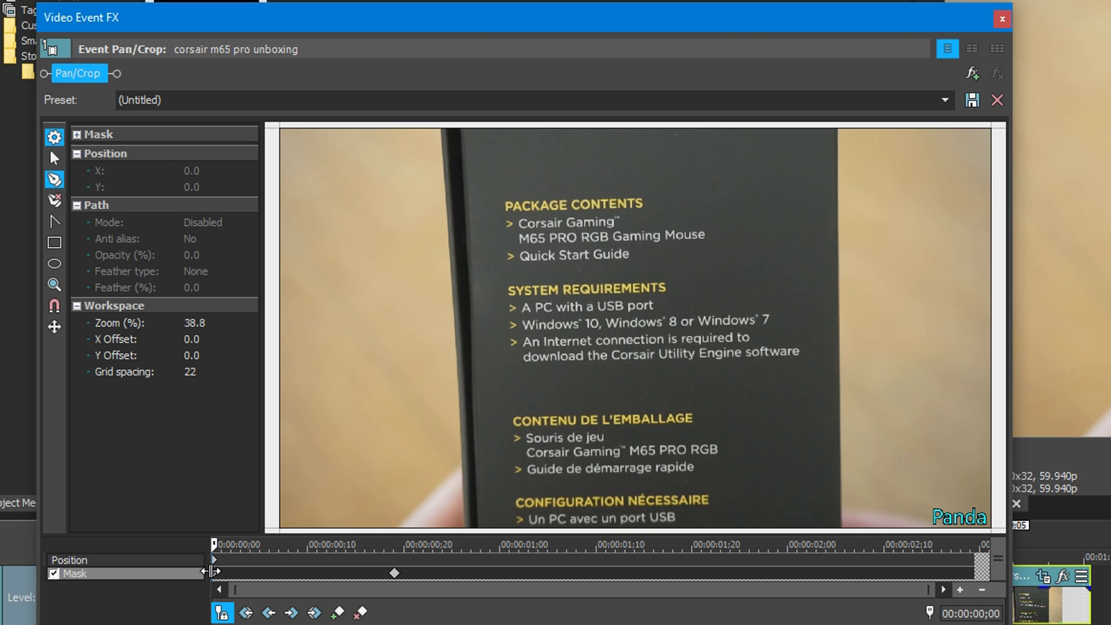
{"action": "right_click", "coordinate": [214, 574]}
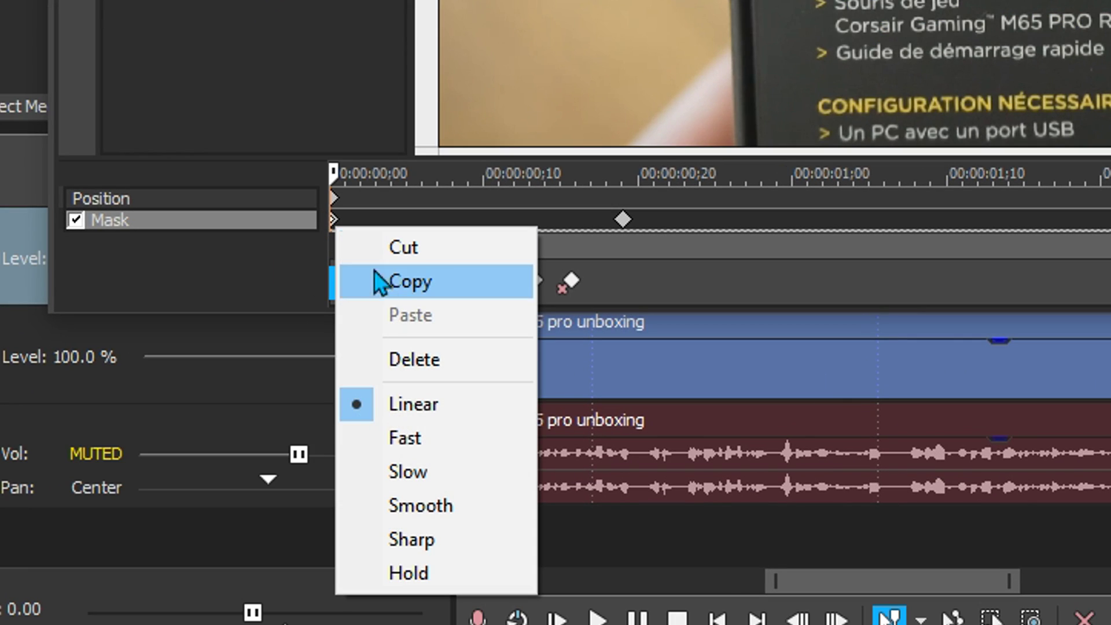
{"action": "left_click", "coordinate": [407, 361]}
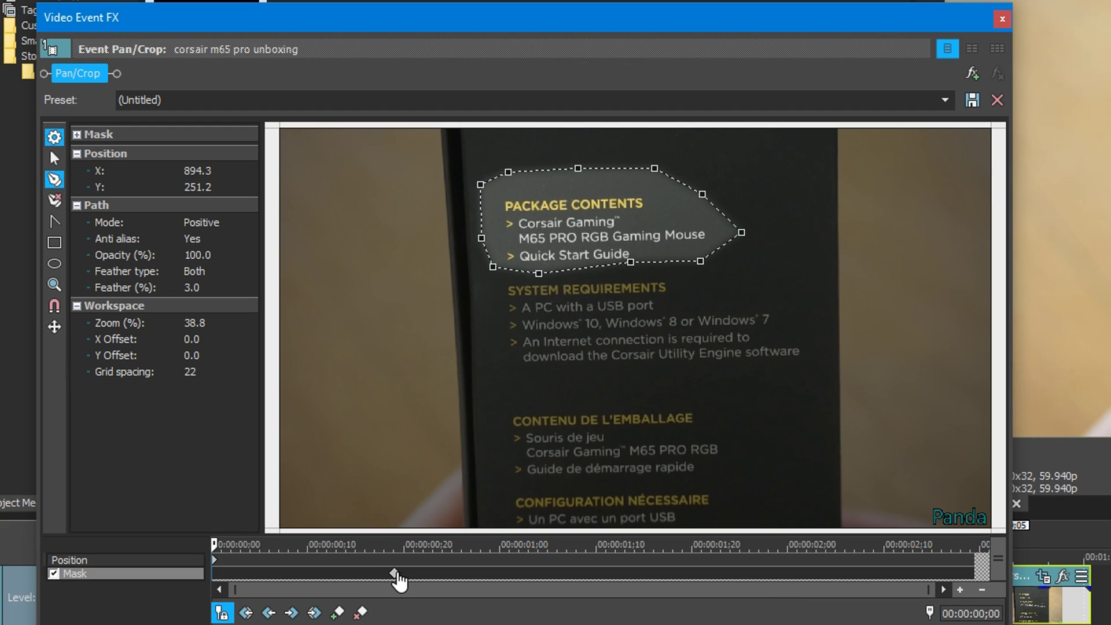
{"action": "left_click_drag", "start_coordinate": [398, 580], "coordinate": [206, 592]}
{"action": "left_click_drag", "start_coordinate": [216, 544], "coordinate": [385, 544]}
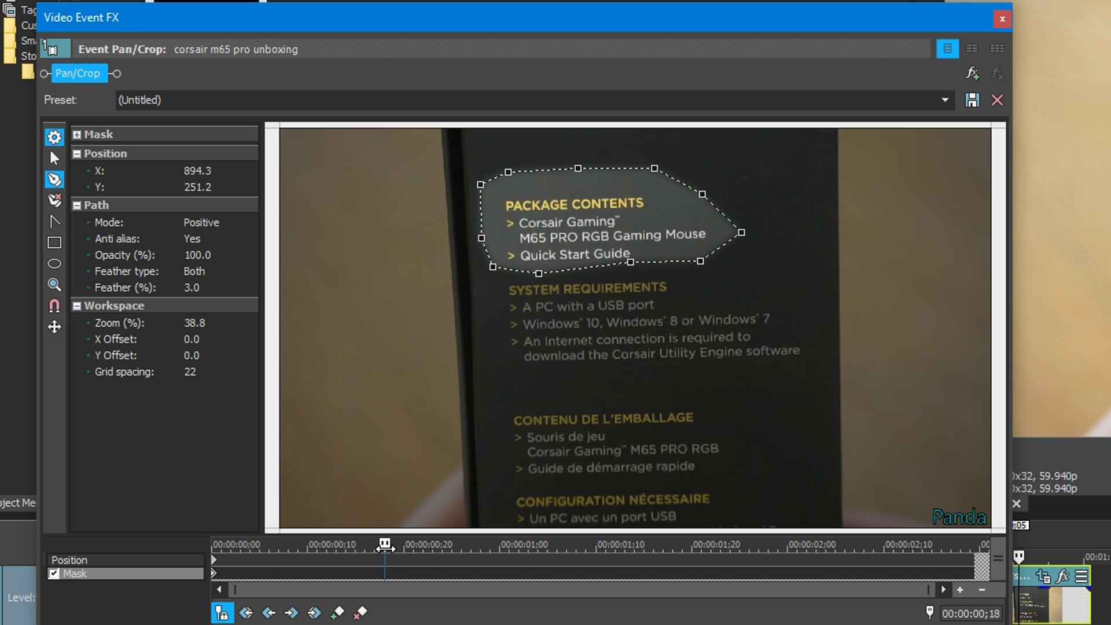
{"action": "left_click_drag", "start_coordinate": [385, 544], "coordinate": [791, 544]}
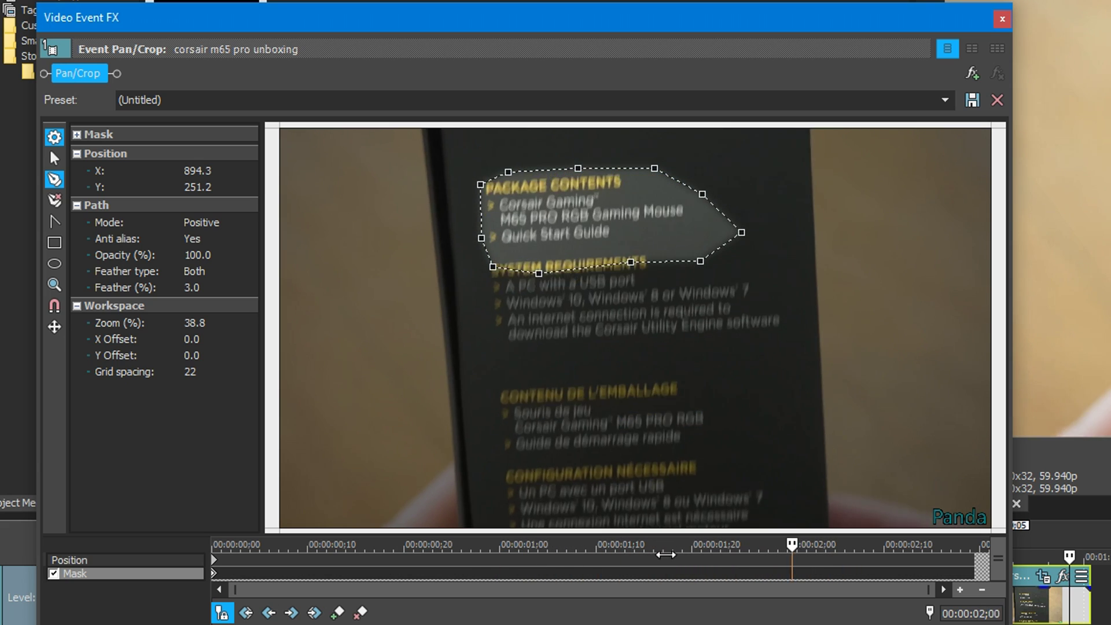
{"action": "left_click_drag", "start_coordinate": [665, 554], "coordinate": [763, 528]}
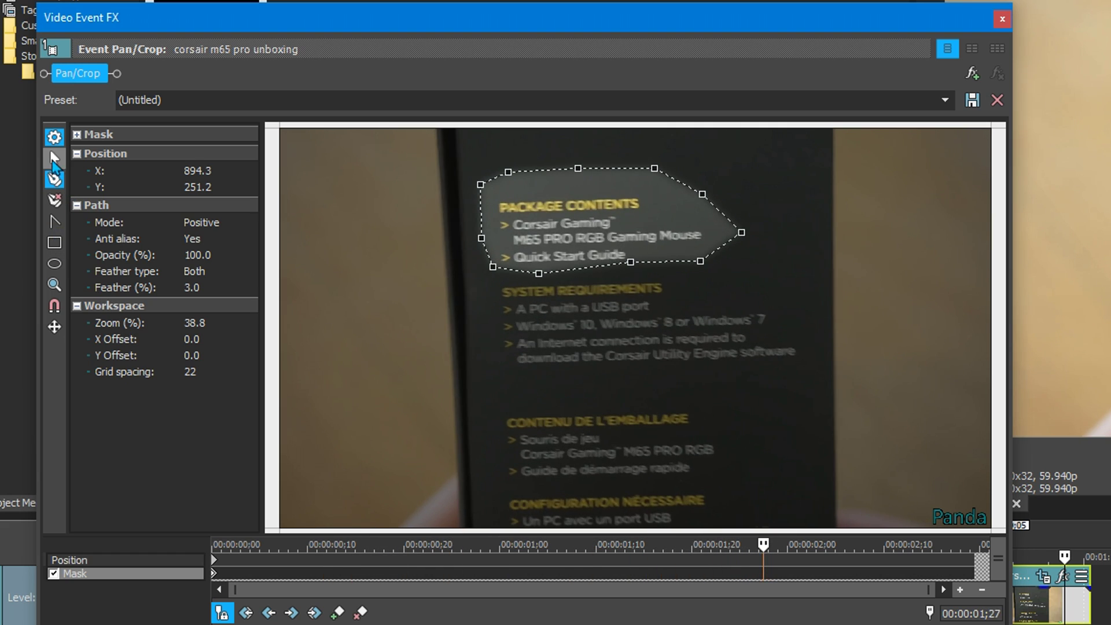
With the Normal Edit tool, drag the mask onto the package contents text over the first frames.
{"action": "left_click", "coordinate": [52, 164]}
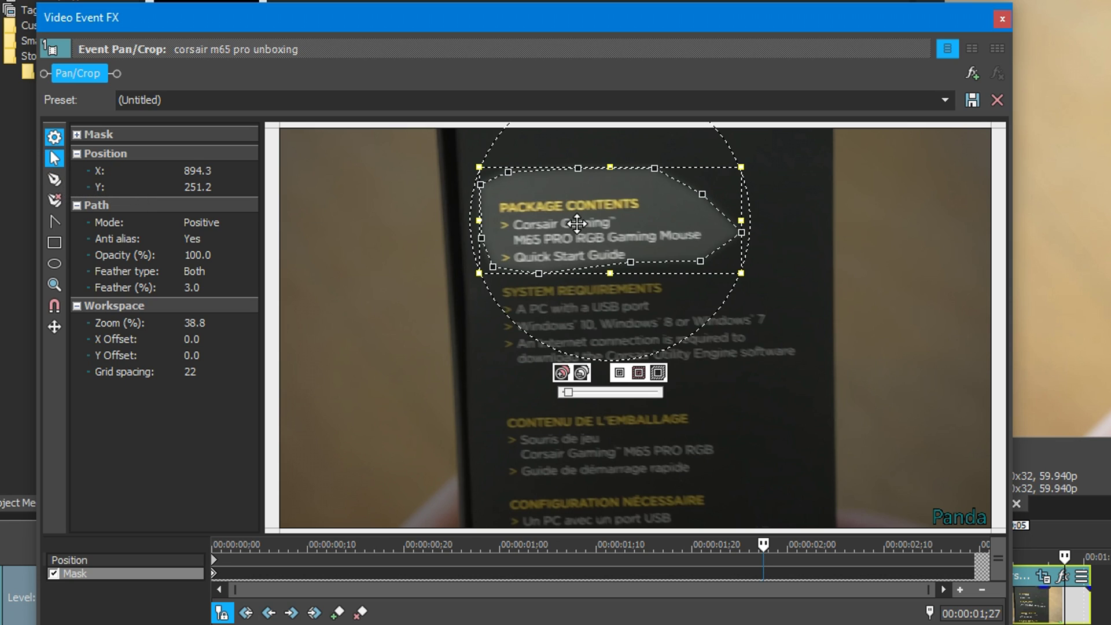
{"action": "left_click_drag", "start_coordinate": [577, 223], "coordinate": [580, 234]}
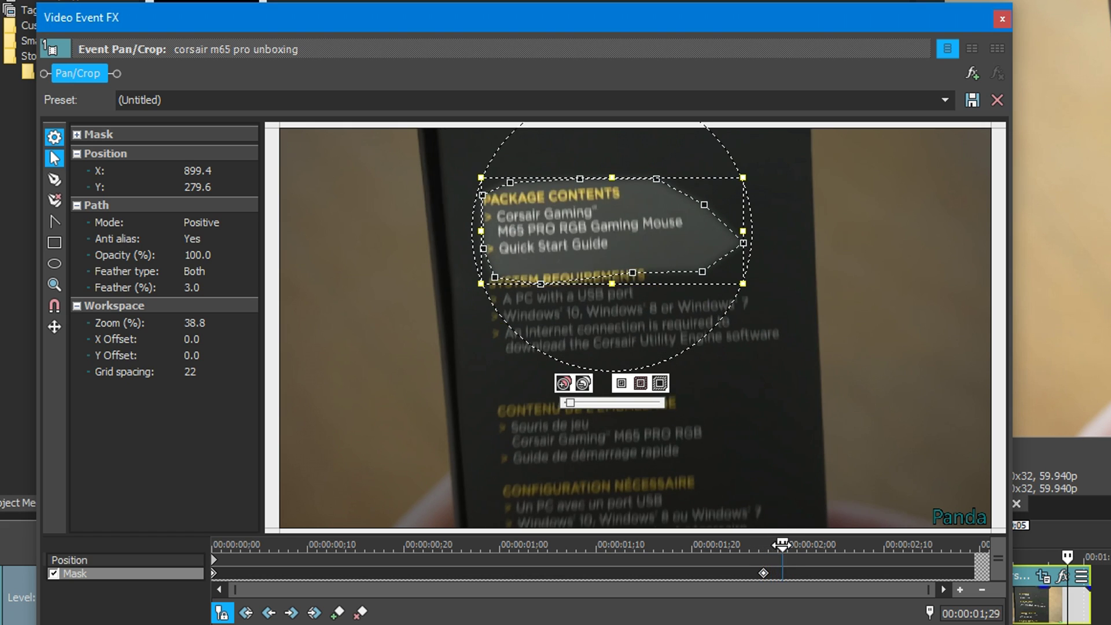
{"action": "left_click_drag", "start_coordinate": [764, 544], "coordinate": [787, 544]}
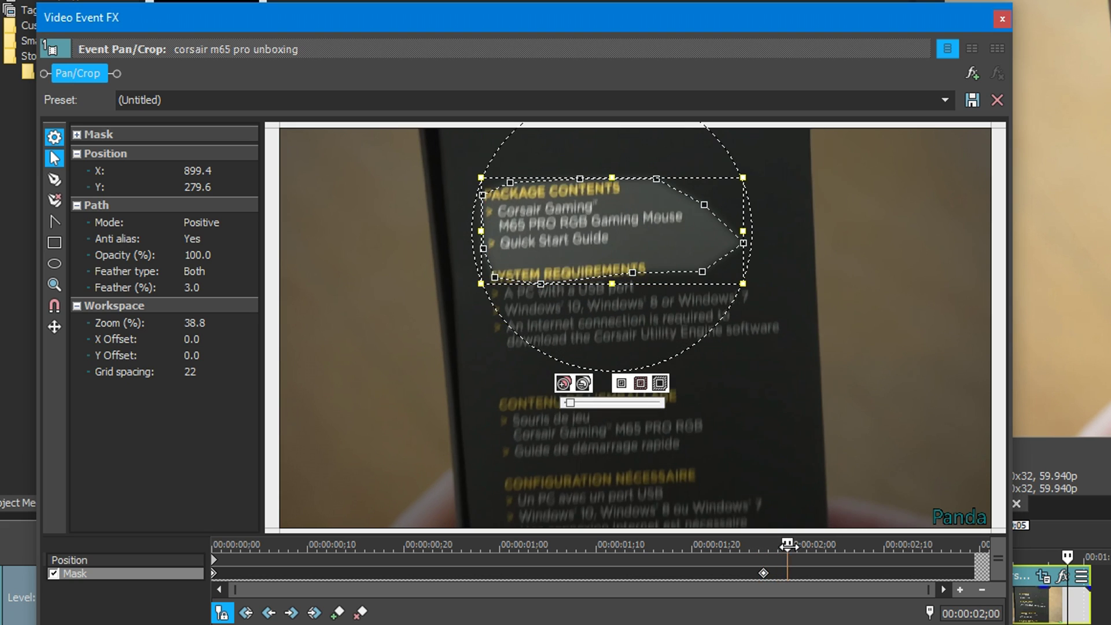
{"action": "left_click_drag", "start_coordinate": [586, 258], "coordinate": [576, 240]}
{"action": "left_click_drag", "start_coordinate": [791, 544], "coordinate": [810, 544]}
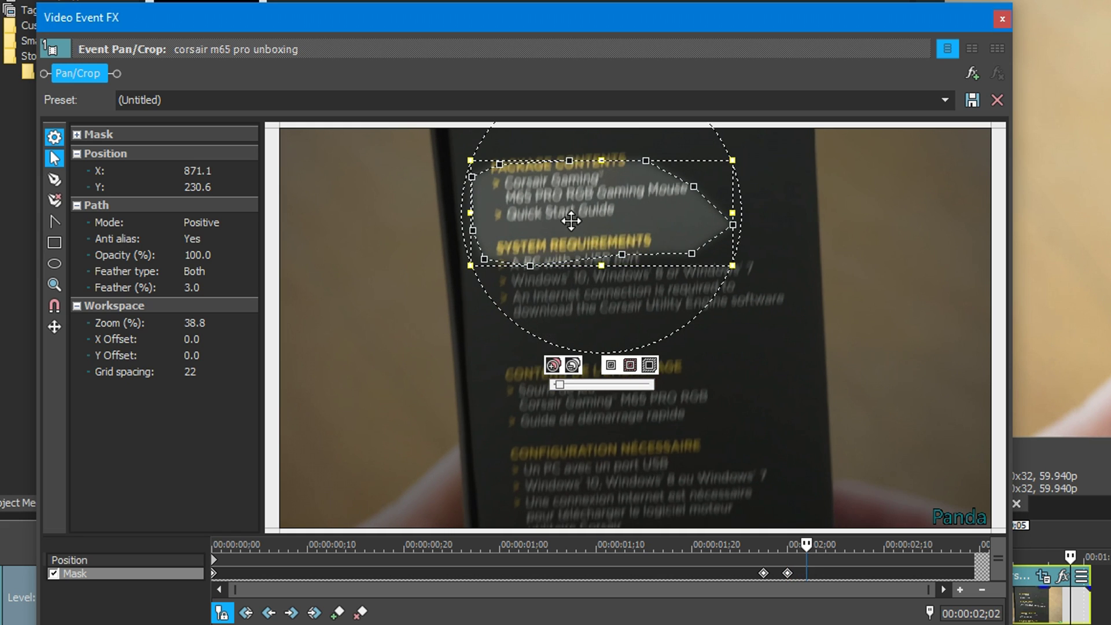
{"action": "left_click_drag", "start_coordinate": [571, 219], "coordinate": [570, 187]}
Keep stepping frame by frame, moving the mask up with the text until it leaves the frame.
{"action": "left_click_drag", "start_coordinate": [806, 544], "coordinate": [830, 544]}
{"action": "left_click_drag", "start_coordinate": [586, 184], "coordinate": [602, 142]}
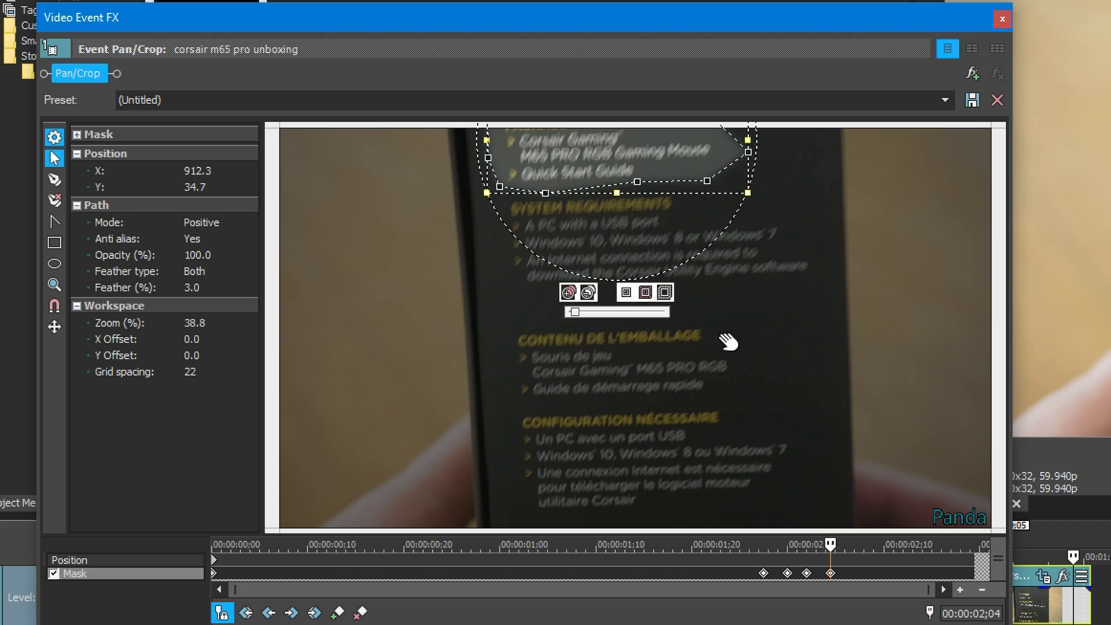
{"action": "left_click_drag", "start_coordinate": [830, 544], "coordinate": [860, 544]}
{"action": "left_click_drag", "start_coordinate": [602, 174], "coordinate": [605, 146]}
{"action": "left_click_drag", "start_coordinate": [860, 544], "coordinate": [884, 544]}
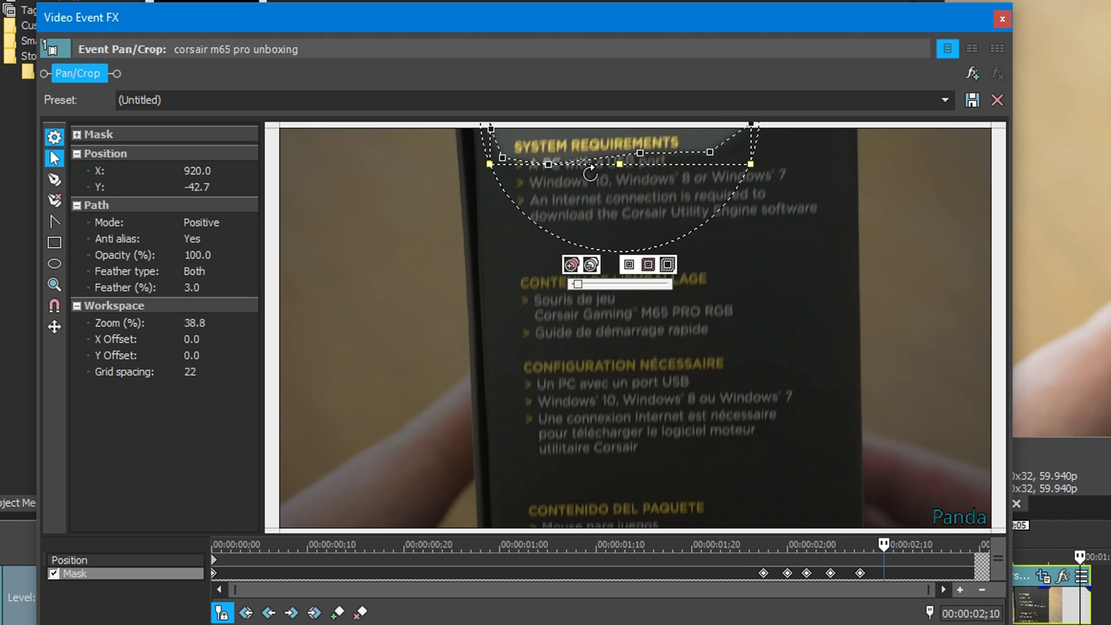
{"action": "left_click_drag", "start_coordinate": [576, 145], "coordinate": [577, 125]}
{"action": "scroll", "coordinate": [577, 125], "scroll_direction": "down", "scroll_amount": 2}
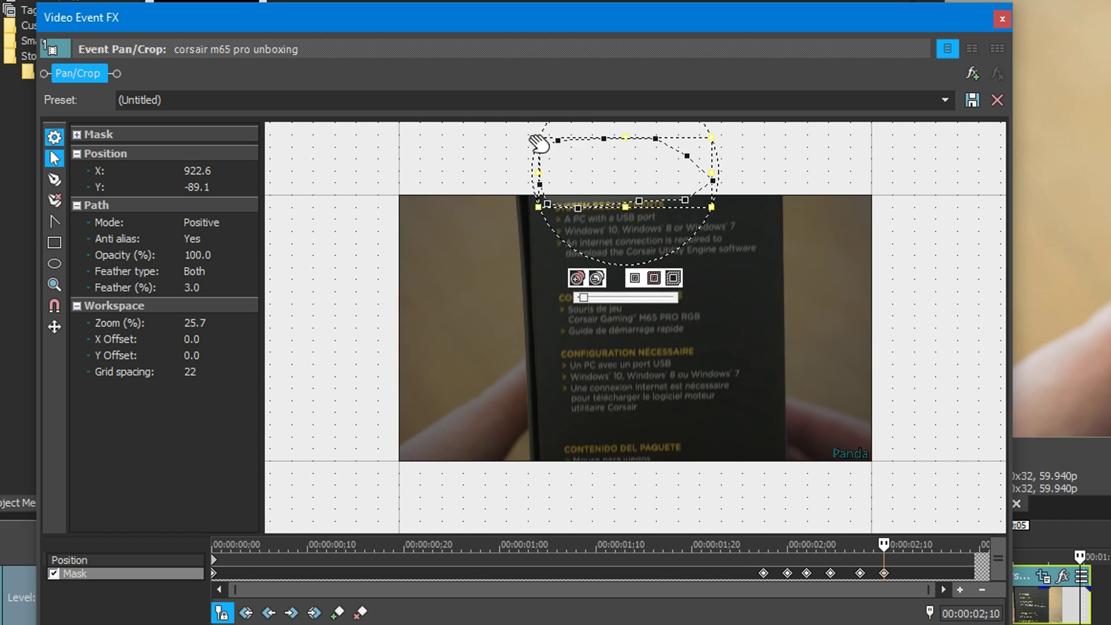
{"action": "left_click_drag", "start_coordinate": [598, 190], "coordinate": [602, 163]}
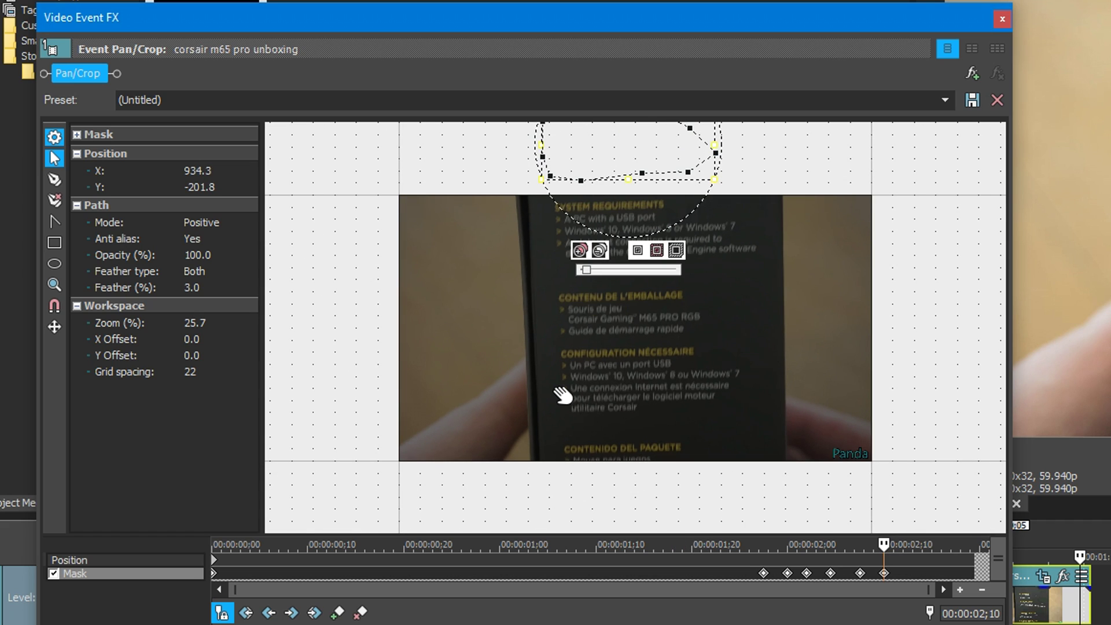
{"action": "scroll", "coordinate": [573, 399], "scroll_direction": "down", "scroll_amount": 1}
{"action": "left_click_drag", "start_coordinate": [882, 544], "coordinate": [932, 533]}
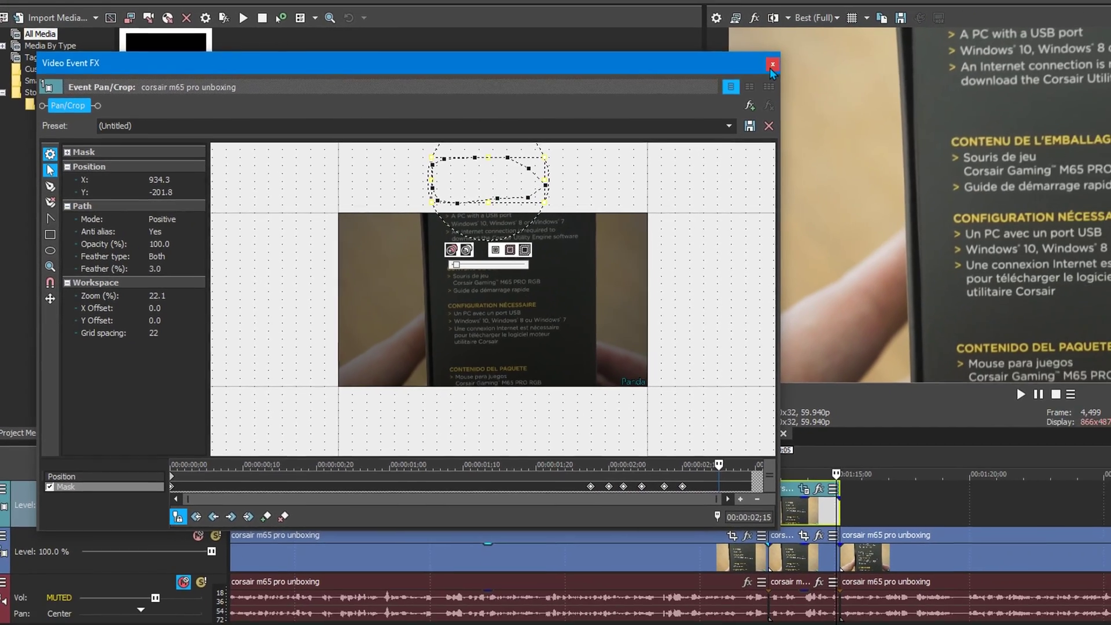
Close Video Event FX, place the cursor on the masked top-track event, and show Video FX.
{"action": "left_click", "coordinate": [772, 65]}
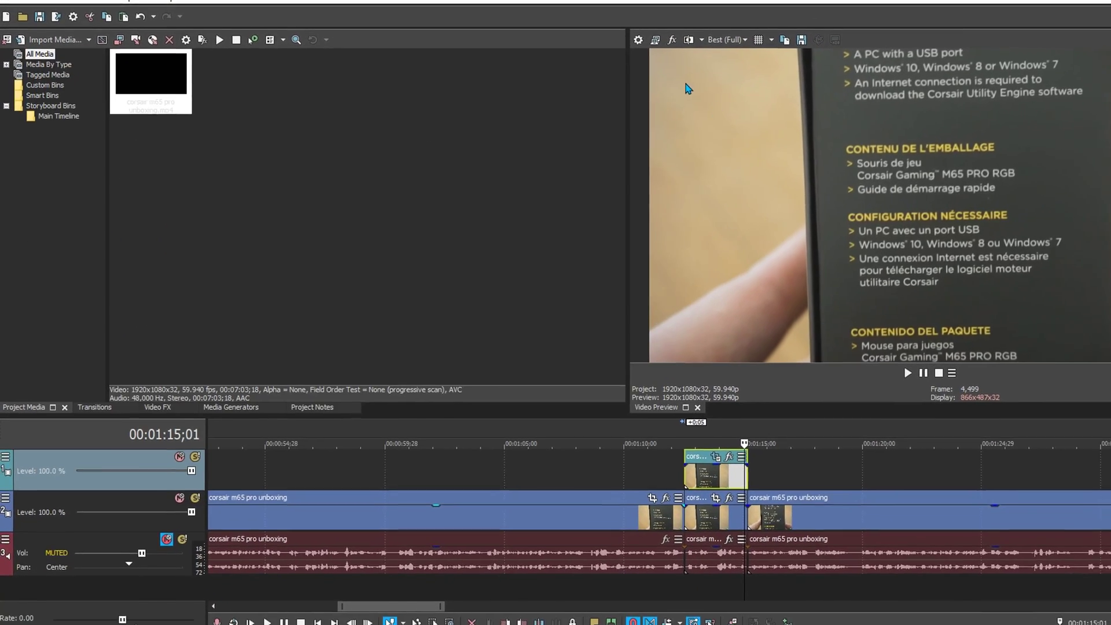
{"action": "key", "text": "ctrl+Left"}
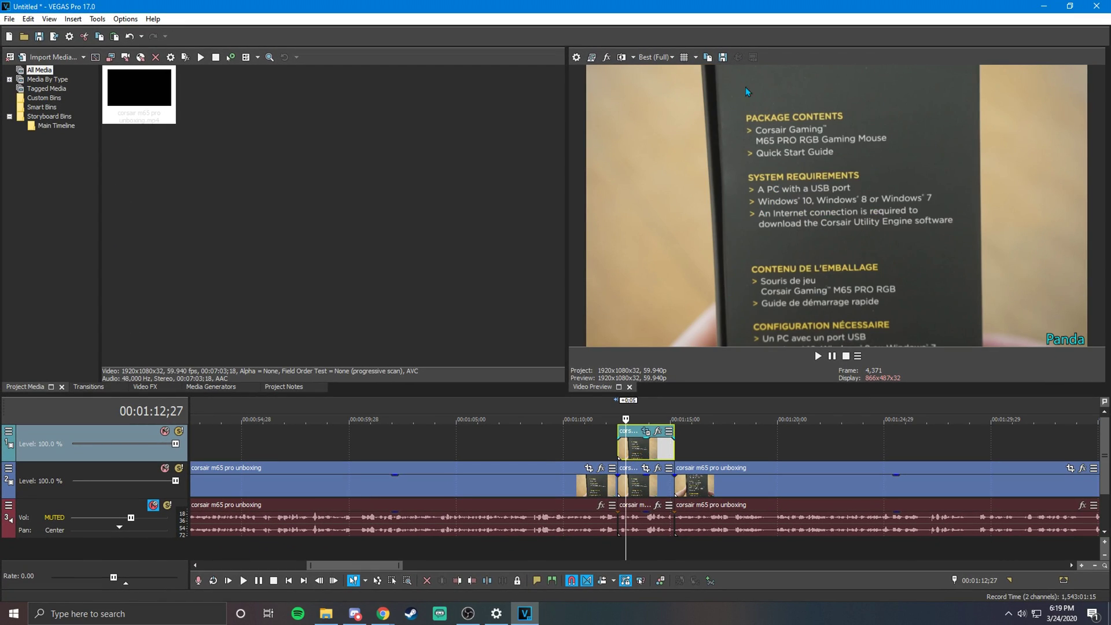
{"action": "left_click", "coordinate": [667, 447]}
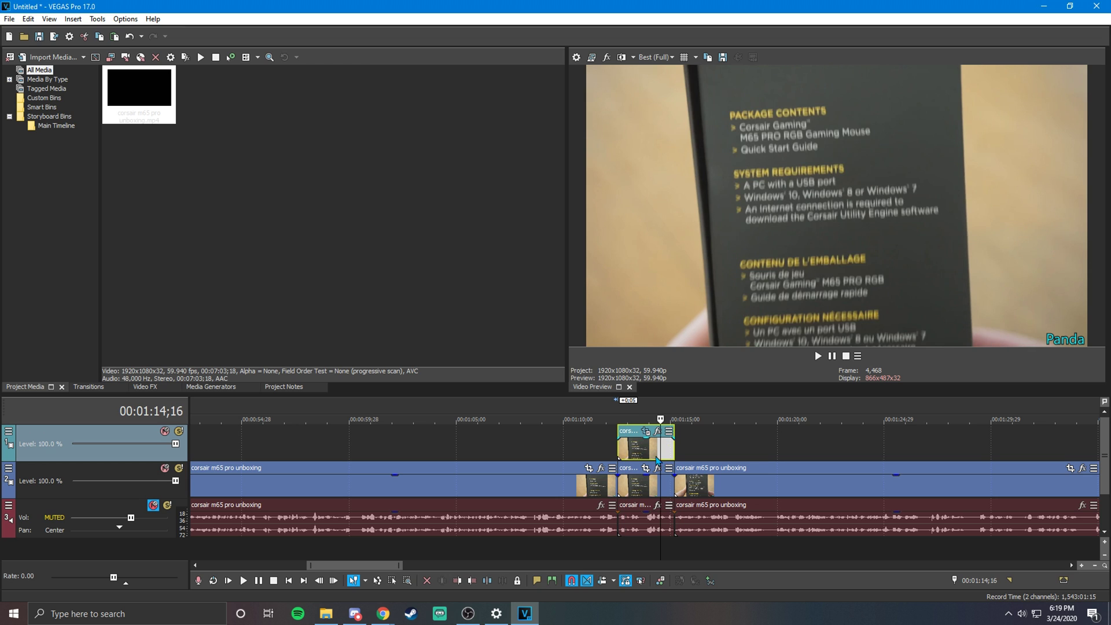
{"action": "left_click", "coordinate": [654, 460]}
{"action": "left_click", "coordinate": [636, 459]}
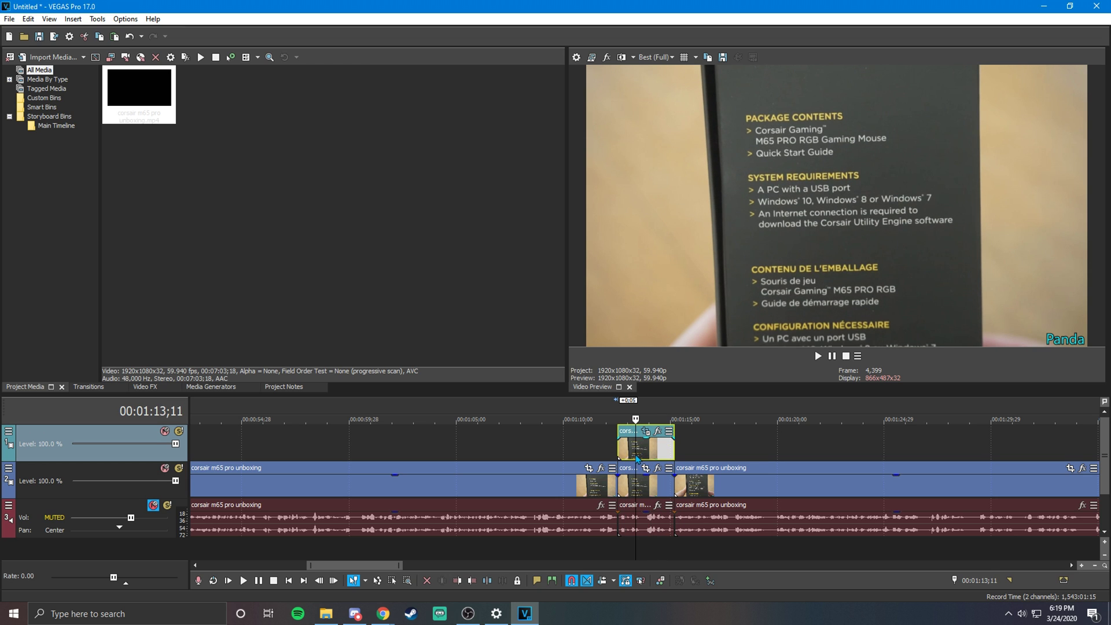
{"action": "left_click", "coordinate": [139, 386]}
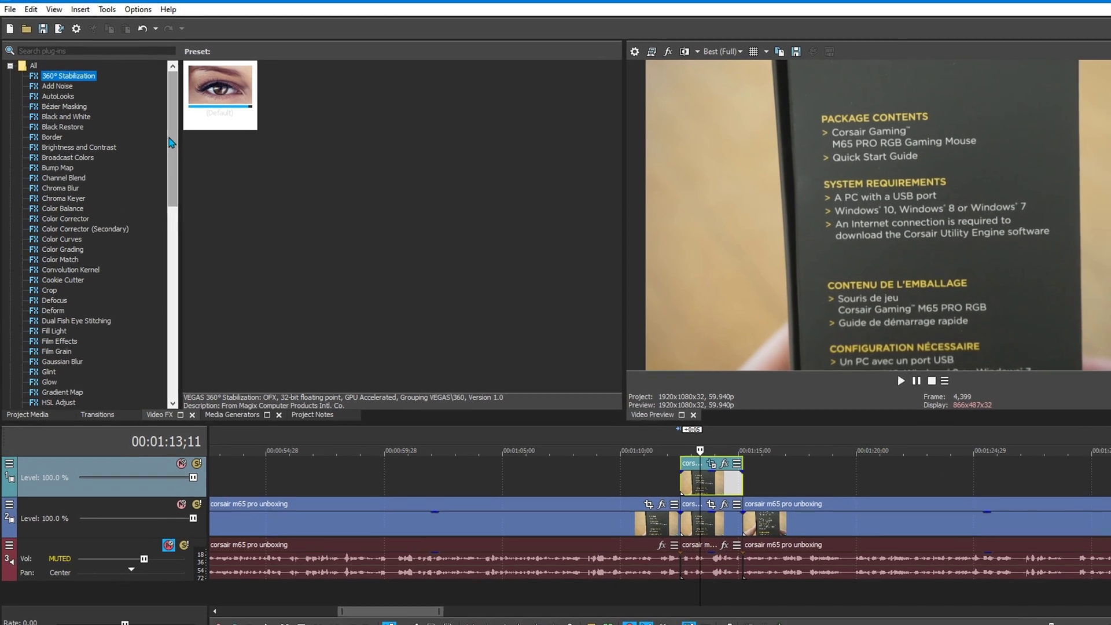
Find Pixelate in the Video FX list and pick its Default preset for the top-track event.
{"action": "scroll", "coordinate": [158, 186], "scroll_direction": "down", "scroll_amount": 5}
{"action": "left_click_drag", "start_coordinate": [355, 283], "coordinate": [349, 456]}
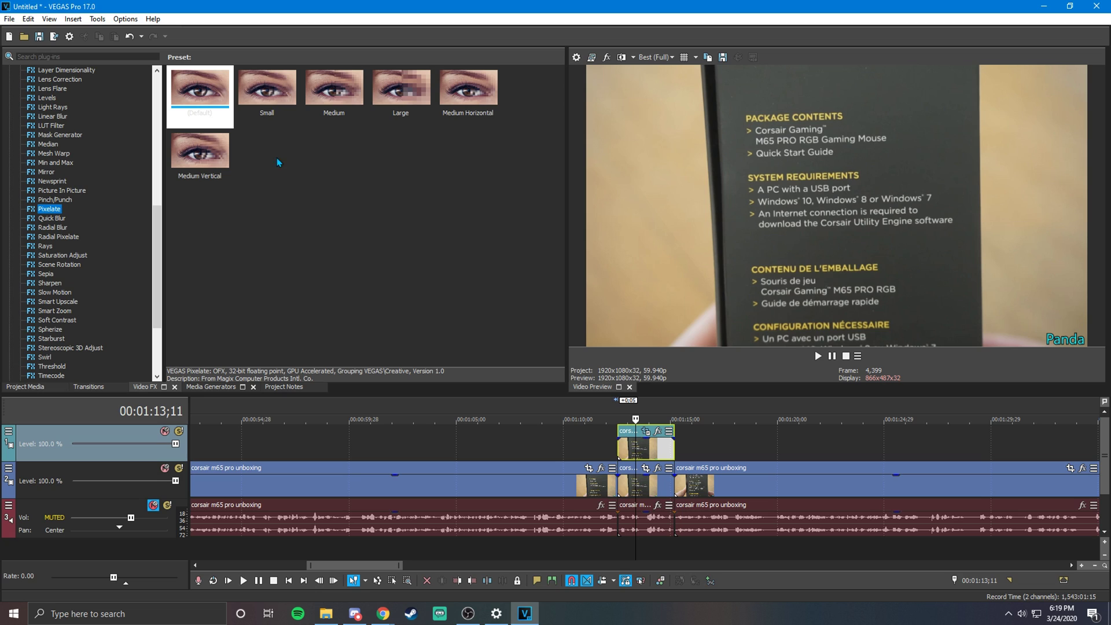
{"action": "left_click", "coordinate": [197, 77]}
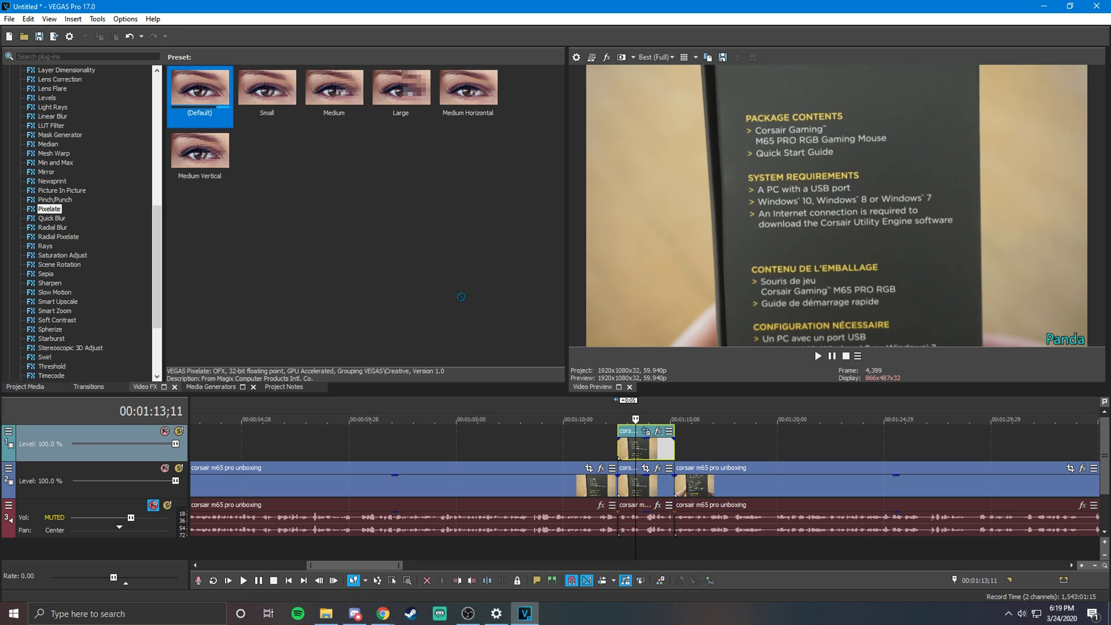
Apply Pixelate Default to the top-track event with 0.864 horizontal and 0.925 vertical pixelization.
{"action": "left_click_drag", "start_coordinate": [649, 453], "coordinate": [649, 453]}
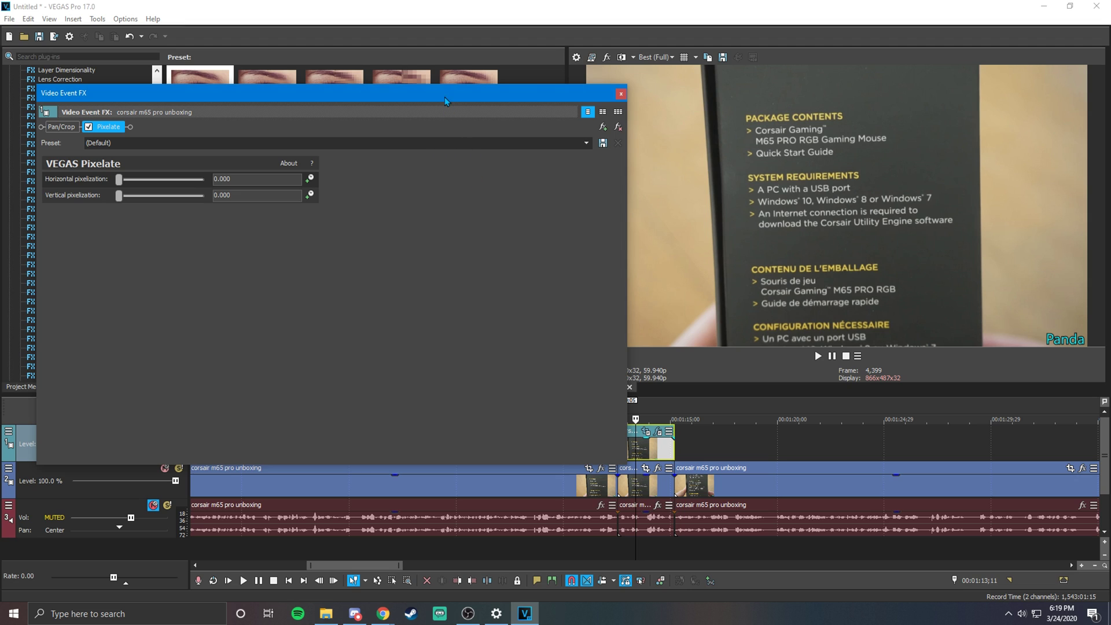
{"action": "left_click_drag", "start_coordinate": [445, 101], "coordinate": [872, 281]}
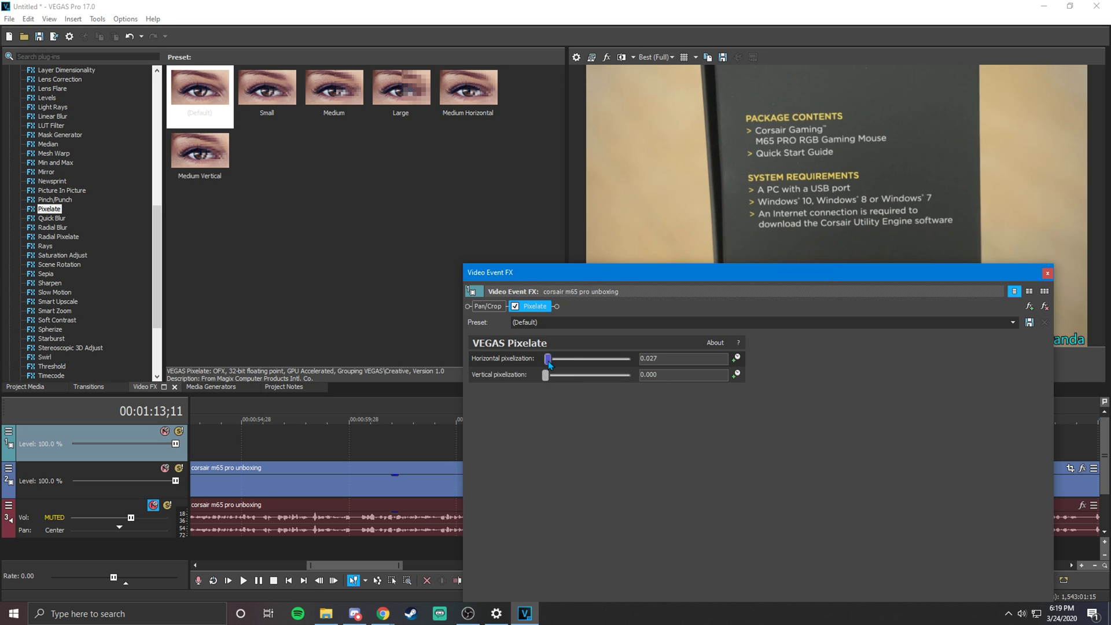
{"action": "left_click_drag", "start_coordinate": [602, 360], "coordinate": [627, 379]}
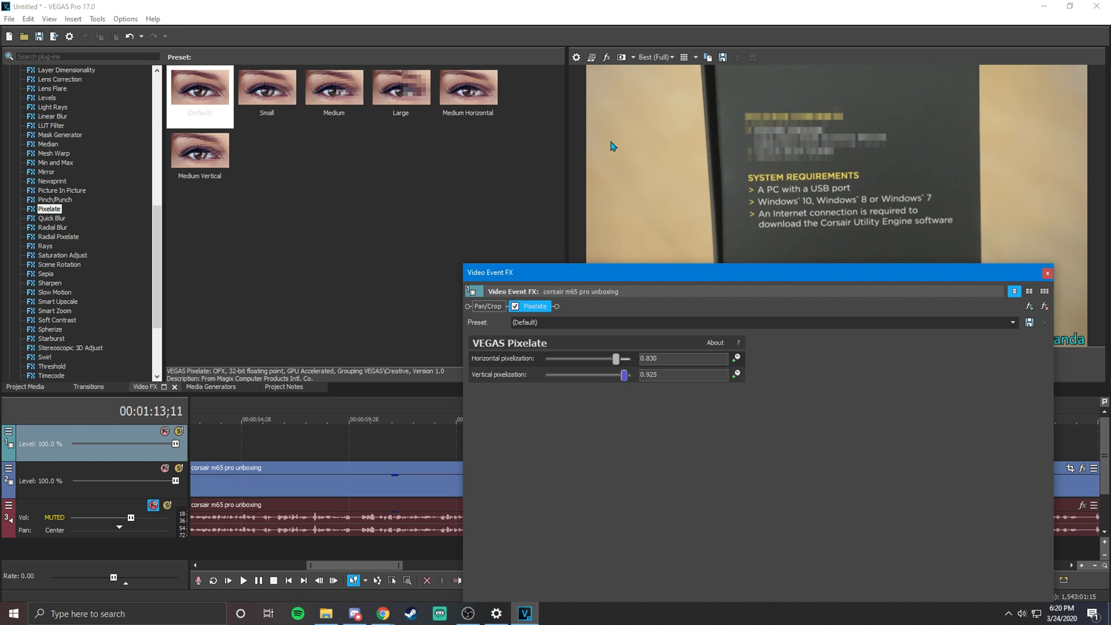
{"action": "left_click_drag", "start_coordinate": [620, 364], "coordinate": [622, 365]}
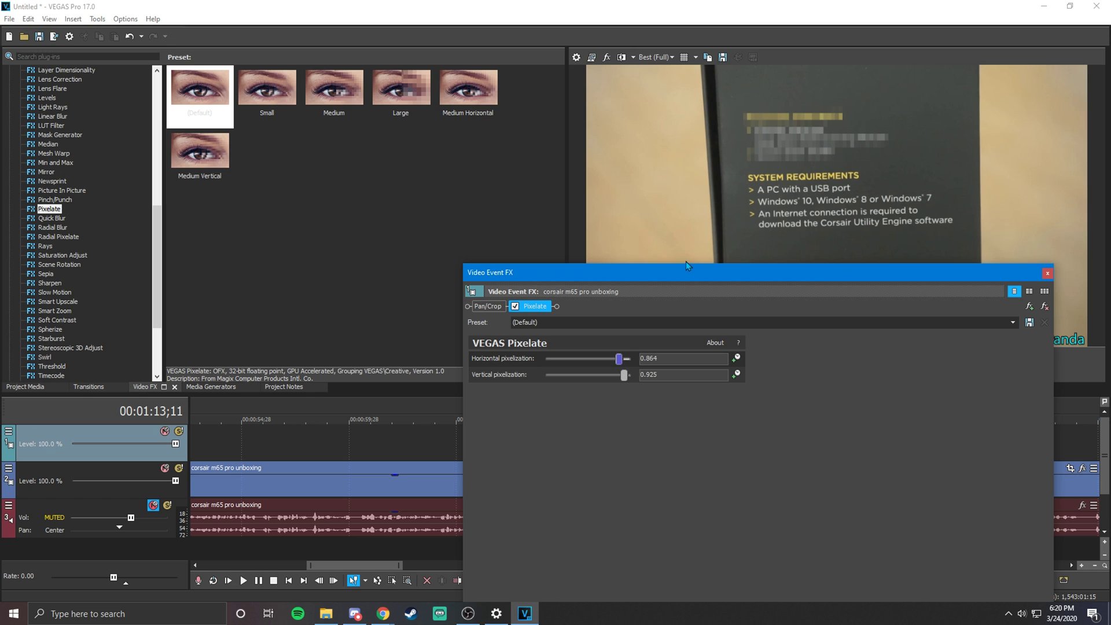
{"action": "left_click_drag", "start_coordinate": [688, 266], "coordinate": [404, 157]}
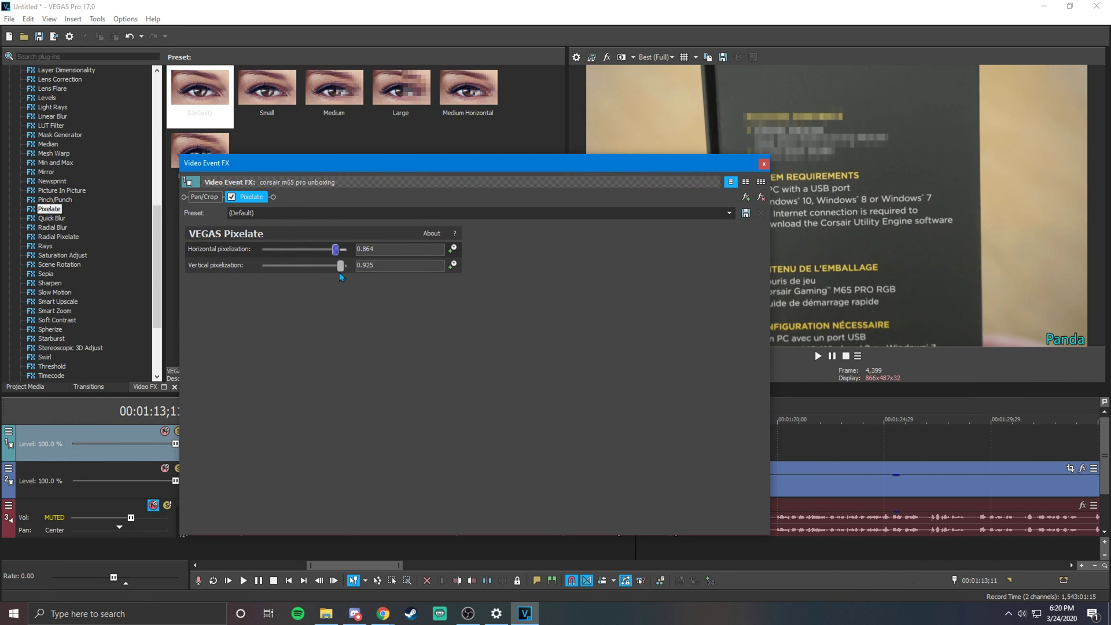
{"action": "left_click_drag", "start_coordinate": [581, 177], "coordinate": [537, 228]}
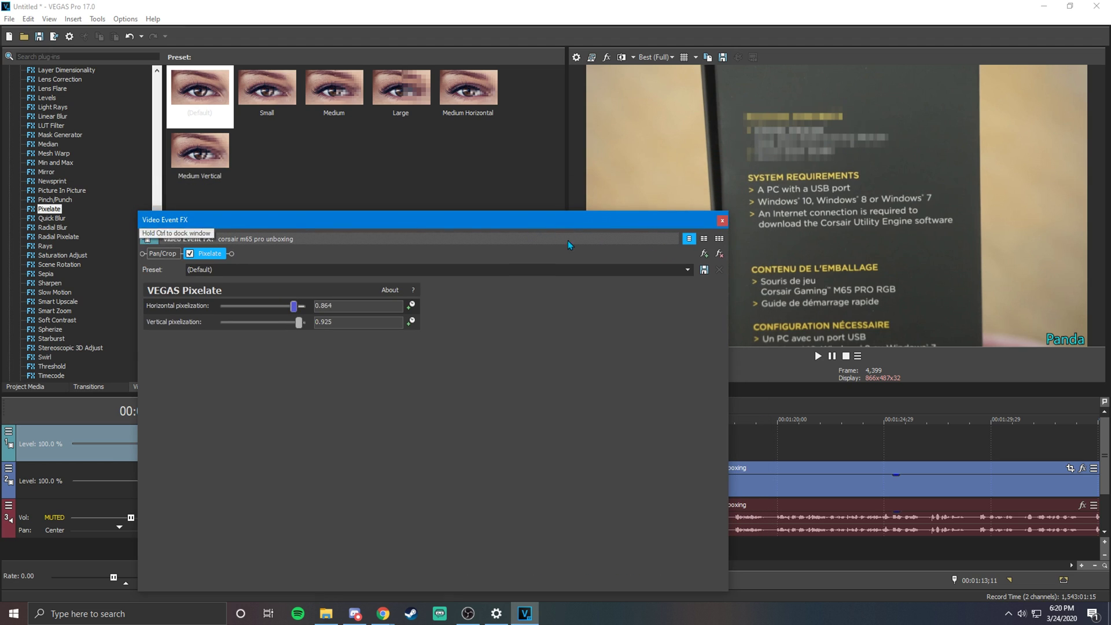
{"action": "left_click", "coordinate": [733, 229]}
{"action": "left_click", "coordinate": [618, 444]}
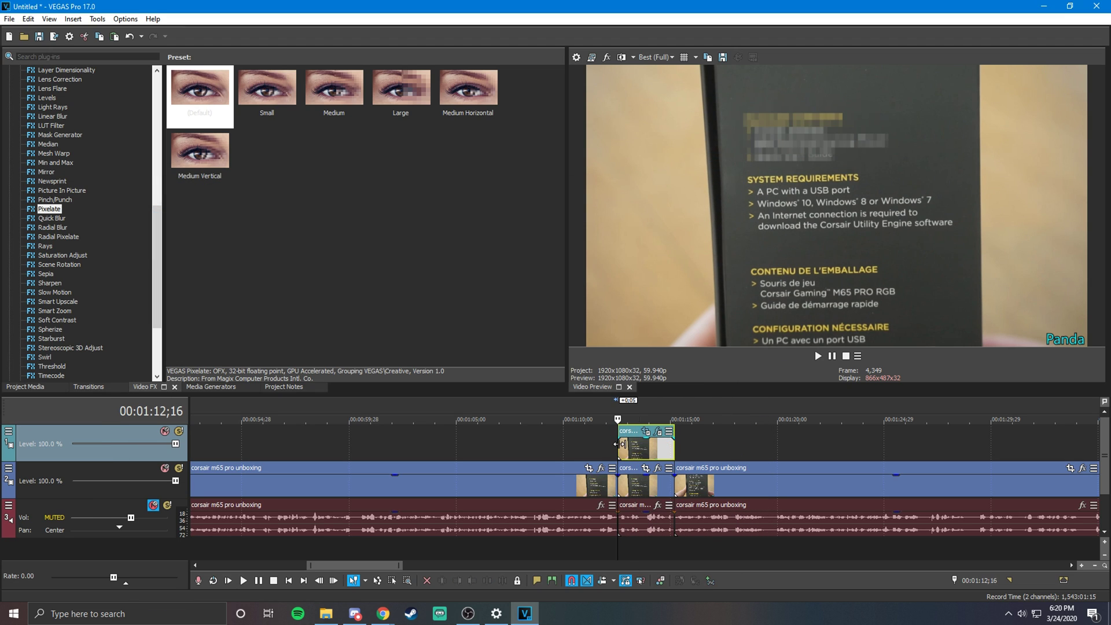
{"action": "left_click", "coordinate": [259, 583]}
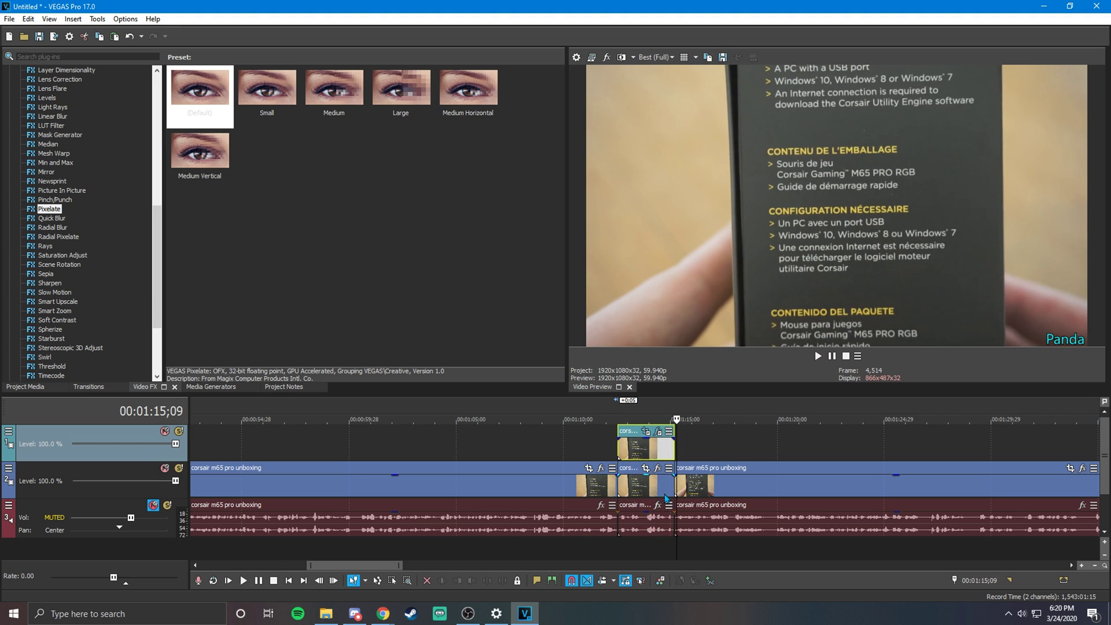
{"action": "left_click", "coordinate": [658, 453]}
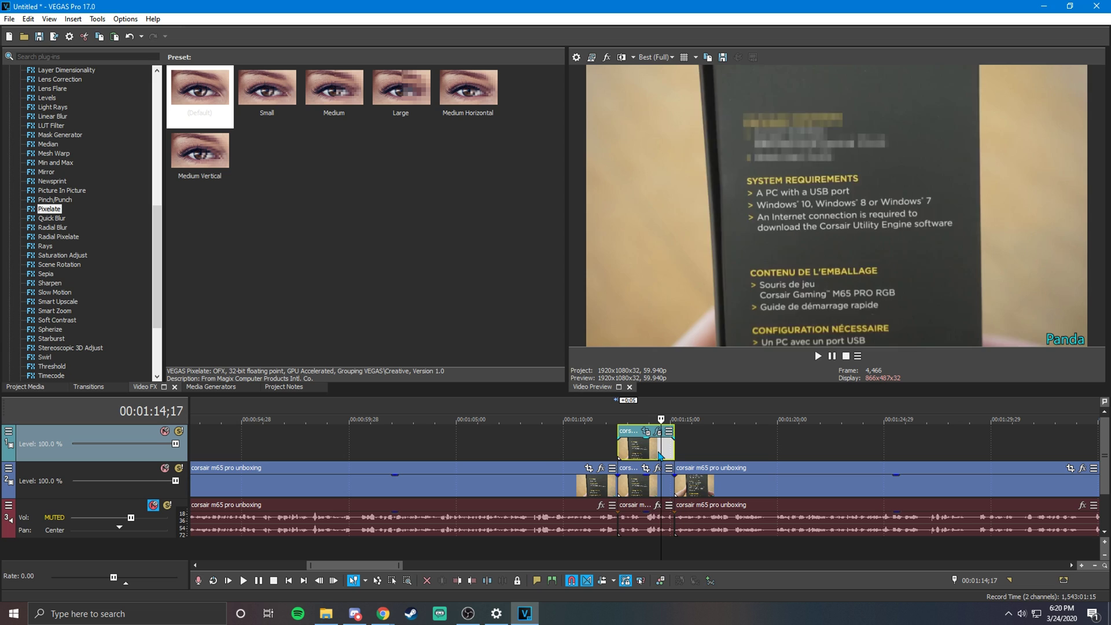
{"action": "key", "text": "Right"}
{"action": "key", "text": "Right"}
{"action": "key", "text": "Right"}
{"action": "key", "text": "Right"}
{"action": "key", "text": "Right"}
{"action": "key", "text": "Right"}
{"action": "key", "text": "Right"}
{"action": "key", "text": "Right"}
{"action": "key", "text": "Right"}
{"action": "key", "text": "Right"}
{"action": "key", "text": "Right"}
{"action": "key", "text": "Right"}
{"action": "key", "text": "Right"}
{"action": "key", "text": "Right"}
{"action": "key", "text": "Right"}
{"action": "key", "text": "Right"}
{"action": "key", "text": "Right"}
{"action": "key", "text": "Right"}
{"action": "key", "text": "Right"}
{"action": "key", "text": "Right"}
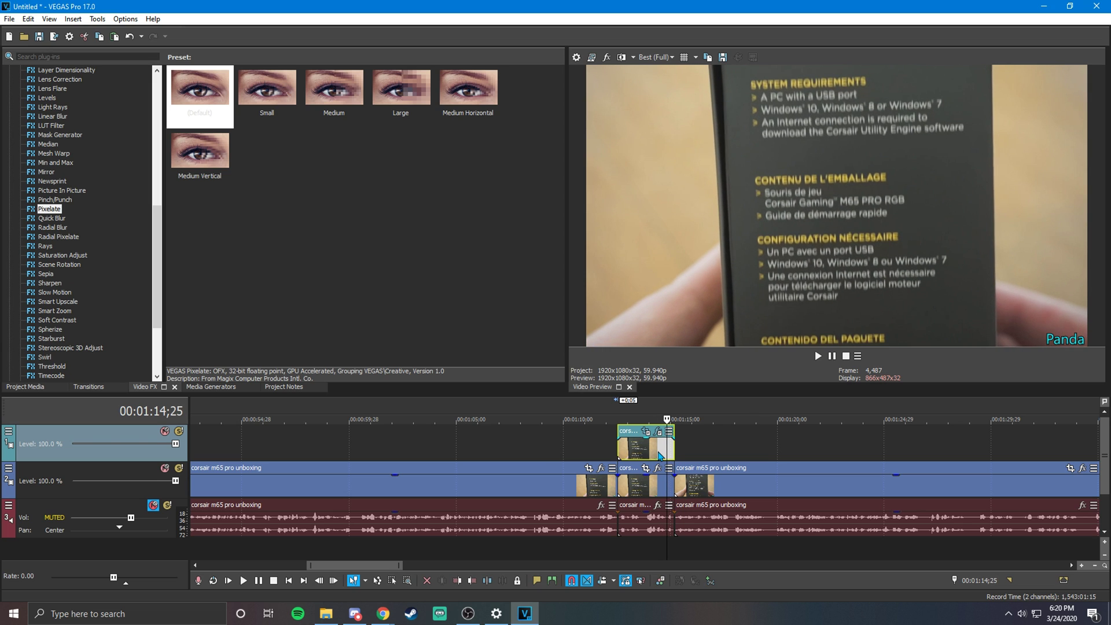
{"action": "key", "text": "Left"}
{"action": "key", "text": "Left"}
{"action": "key", "text": "Left"}
{"action": "key", "text": "Left"}
{"action": "key", "text": "Left"}
{"action": "key", "text": "Left"}
{"action": "key", "text": "Left"}
{"action": "key", "text": "Left"}
{"action": "key", "text": "Left"}
{"action": "key", "text": "Left"}
{"action": "key", "text": "Left"}
{"action": "key", "text": "Left"}
{"action": "key", "text": "Left"}
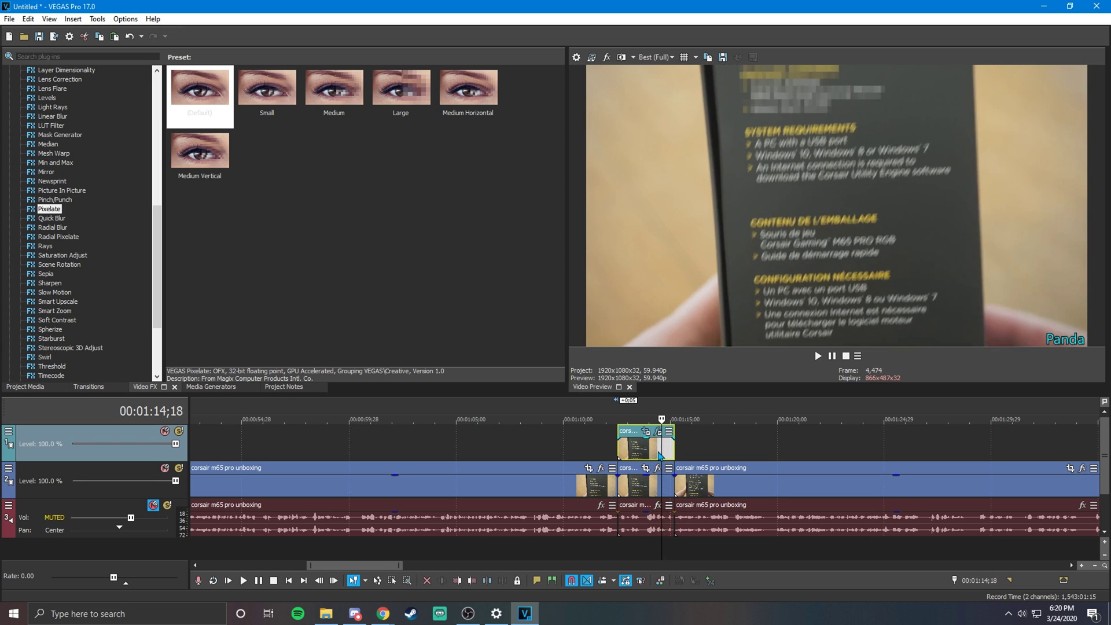
{"action": "key", "text": "Left"}
{"action": "key", "text": "Left"}
{"action": "key", "text": "Left"}
{"action": "key", "text": "Left"}
{"action": "key", "text": "Left"}
{"action": "key", "text": "Left"}
{"action": "key", "text": "Left"}
{"action": "key", "text": "Left"}
{"action": "key", "text": "Left"}
{"action": "key", "text": "Left"}
{"action": "key", "text": "Left"}
{"action": "key", "text": "Left"}
{"action": "key", "text": "Left"}
{"action": "key", "text": "Left"}
{"action": "key", "text": "Left"}
{"action": "key", "text": "Left"}
{"action": "key", "text": "Left"}
{"action": "key", "text": "Left"}
{"action": "key", "text": "Left"}
{"action": "key", "text": "Left"}
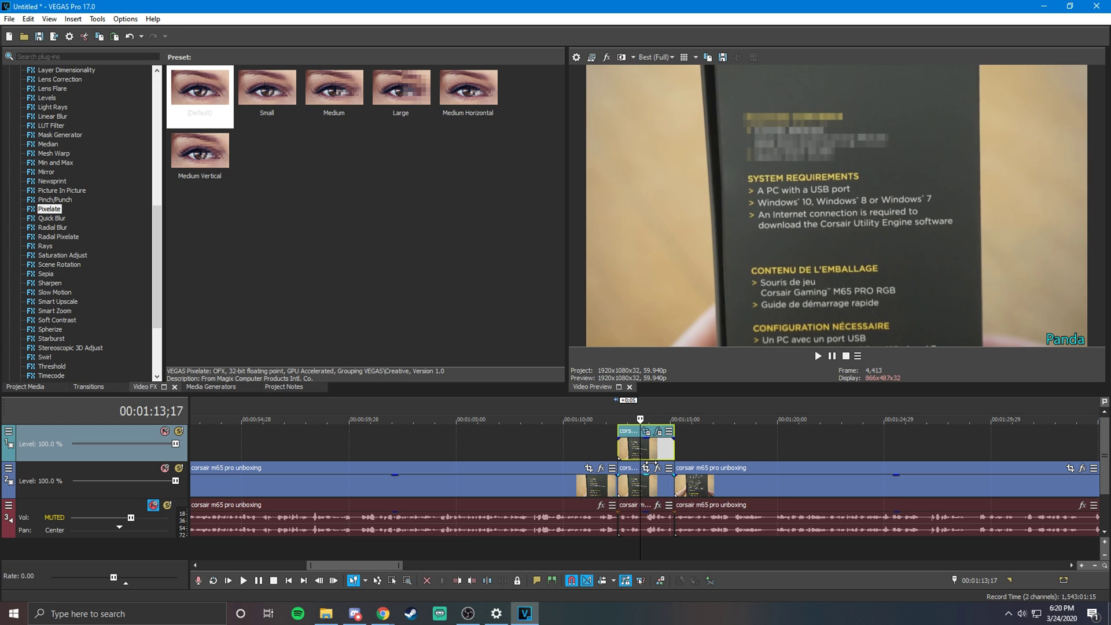
{"action": "key", "text": "Left"}
{"action": "key", "text": "Left"}
{"action": "key", "text": "Left"}
{"action": "key", "text": "Left"}
{"action": "key", "text": "Left"}
{"action": "key", "text": "Left"}
{"action": "key", "text": "Left"}
{"action": "key", "text": "Left"}
{"action": "key", "text": "Left"}
{"action": "key", "text": "Left"}
{"action": "key", "text": "Left"}
{"action": "key", "text": "Left"}
{"action": "key", "text": "Left"}
{"action": "key", "text": "Left"}
{"action": "key", "text": "Left"}
{"action": "key", "text": "Left"}
{"action": "key", "text": "Left"}
{"action": "key", "text": "Left"}
{"action": "key", "text": "Left"}
{"action": "key", "text": "Left"}
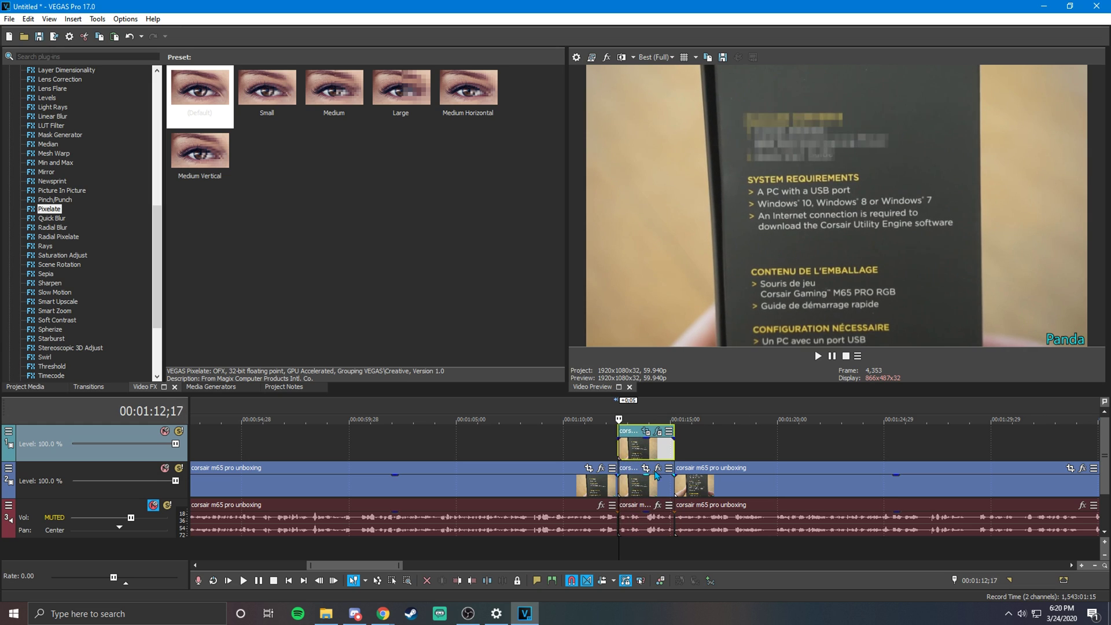
{"action": "key", "text": "Right"}
{"action": "key", "text": "Right"}
{"action": "key", "text": "Right"}
{"action": "key", "text": "Right"}
{"action": "key", "text": "Right"}
{"action": "key", "text": "Right"}
{"action": "key", "text": "Right"}
{"action": "key", "text": "Right"}
{"action": "key", "text": "Right"}
{"action": "key", "text": "Right"}
{"action": "key", "text": "Right"}
{"action": "key", "text": "Right"}
{"action": "key", "text": "Right"}
{"action": "key", "text": "Right"}
{"action": "key", "text": "Right"}
{"action": "key", "text": "Right"}
{"action": "key", "text": "Right"}
{"action": "key", "text": "Right"}
{"action": "key", "text": "Right"}
{"action": "key", "text": "Right"}
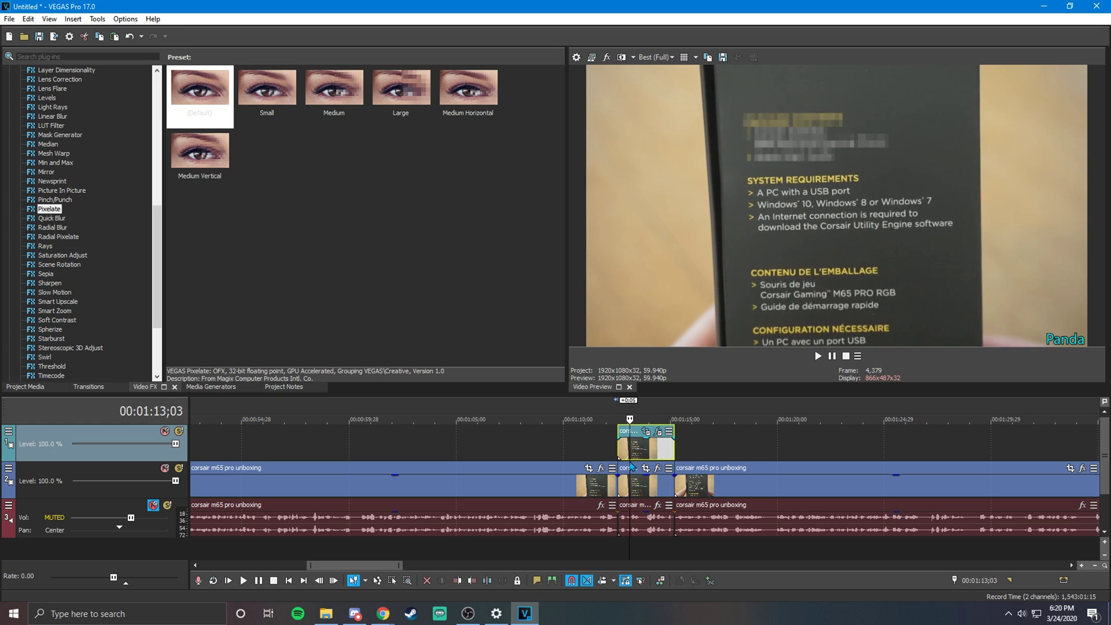
{"action": "key", "text": "Right"}
{"action": "key", "text": "Right"}
{"action": "key", "text": "Right"}
{"action": "key", "text": "Right"}
{"action": "key", "text": "Right"}
{"action": "key", "text": "Right"}
{"action": "key", "text": "Right"}
{"action": "key", "text": "Right"}
{"action": "key", "text": "Right"}
{"action": "key", "text": "Right"}
{"action": "key", "text": "Right"}
{"action": "key", "text": "Right"}
{"action": "key", "text": "Right"}
{"action": "key", "text": "Right"}
{"action": "key", "text": "Right"}
{"action": "key", "text": "Right"}
{"action": "key", "text": "Right"}
{"action": "key", "text": "Right"}
{"action": "key", "text": "Right"}
{"action": "key", "text": "Right"}
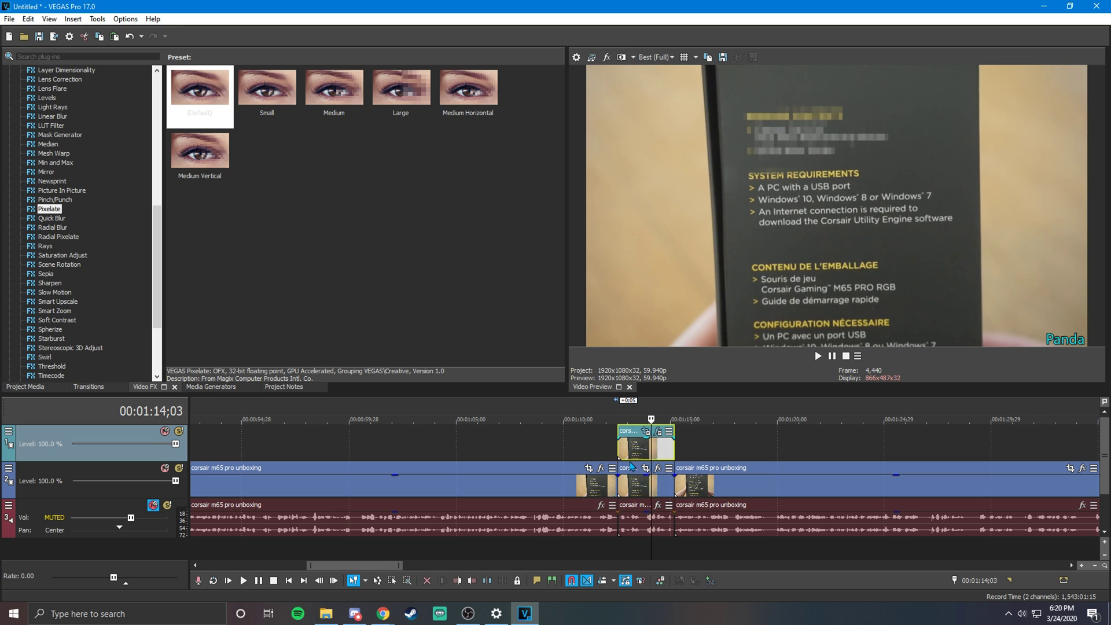
{"action": "key", "text": "Right"}
{"action": "key", "text": "Right"}
{"action": "key", "text": "Right"}
{"action": "key", "text": "Right"}
{"action": "key", "text": "Right"}
{"action": "key", "text": "Right"}
{"action": "key", "text": "Right"}
{"action": "key", "text": "Right"}
{"action": "key", "text": "Right"}
{"action": "key", "text": "Right"}
{"action": "key", "text": "Right"}
{"action": "key", "text": "Right"}
{"action": "key", "text": "Right"}
{"action": "key", "text": "Right"}
{"action": "key", "text": "Right"}
{"action": "key", "text": "Right"}
{"action": "key", "text": "Right"}
{"action": "key", "text": "Right"}
{"action": "key", "text": "Right"}
{"action": "key", "text": "Right"}
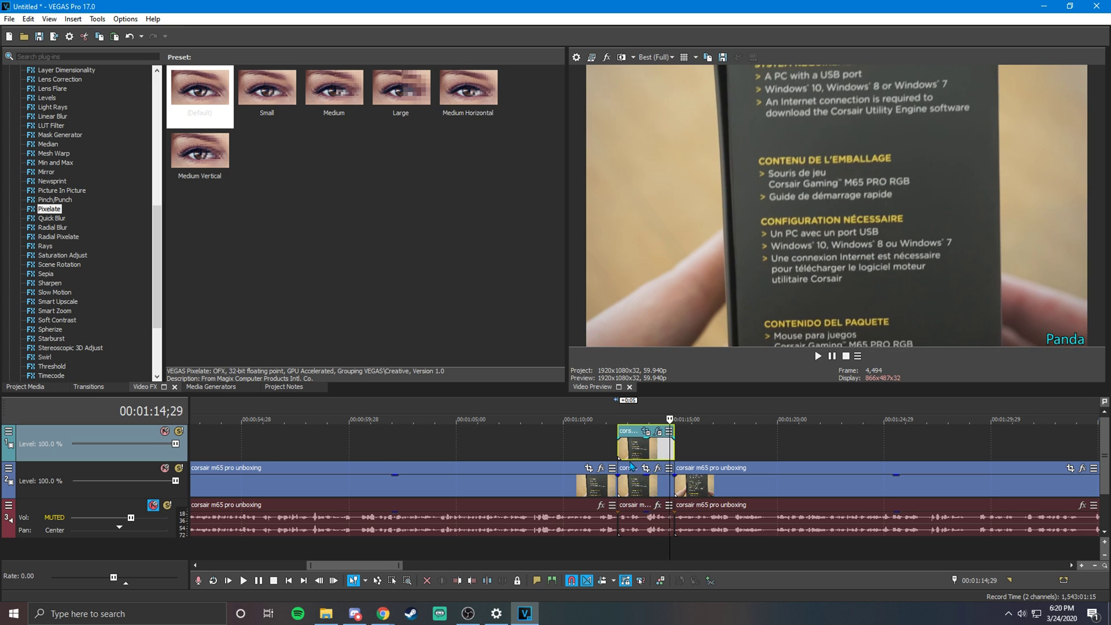
{"action": "key", "text": "Left"}
{"action": "key", "text": "Left"}
{"action": "key", "text": "Left"}
{"action": "key", "text": "Left"}
{"action": "key", "text": "Left"}
{"action": "key", "text": "Left"}
{"action": "key", "text": "Left"}
{"action": "key", "text": "Left"}
{"action": "key", "text": "Left"}
{"action": "key", "text": "Left"}
{"action": "key", "text": "Left"}
{"action": "key", "text": "Left"}
{"action": "key", "text": "Left"}
{"action": "key", "text": "Left"}
{"action": "key", "text": "Left"}
{"action": "key", "text": "Left"}
{"action": "key", "text": "Left"}
{"action": "key", "text": "Left"}
{"action": "key", "text": "Left"}
{"action": "key", "text": "Left"}
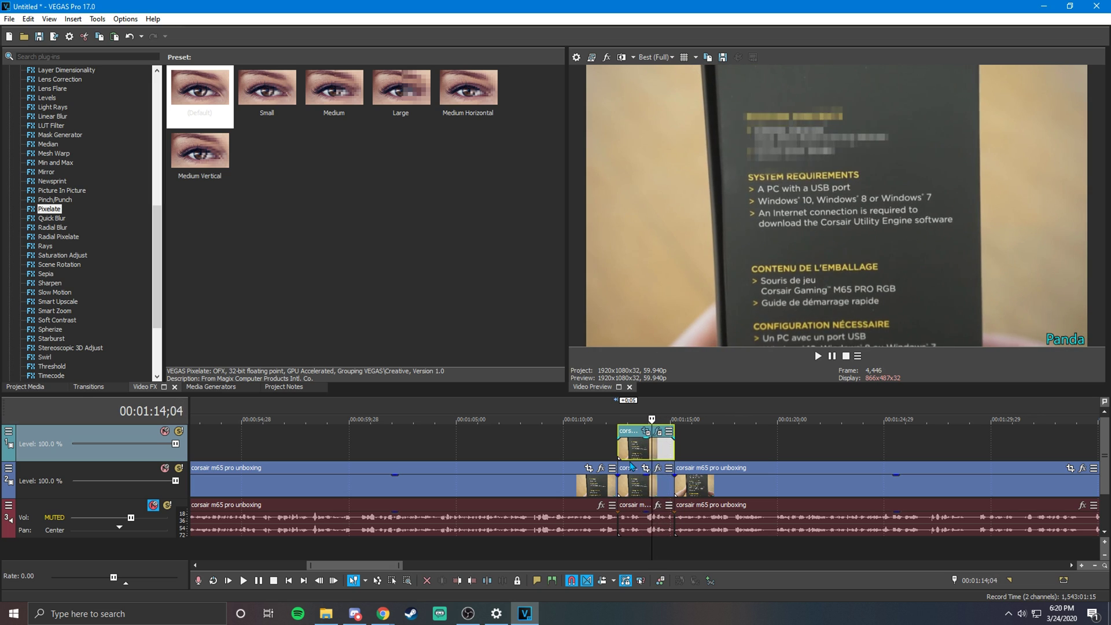
{"action": "key", "text": "Left"}
{"action": "key", "text": "Left"}
{"action": "key", "text": "Left"}
{"action": "key", "text": "Left"}
{"action": "key", "text": "Left"}
{"action": "key", "text": "Left"}
{"action": "key", "text": "Left"}
{"action": "key", "text": "Left"}
{"action": "key", "text": "Left"}
{"action": "key", "text": "Left"}
{"action": "key", "text": "Left"}
{"action": "key", "text": "Left"}
{"action": "key", "text": "Left"}
{"action": "key", "text": "Left"}
{"action": "key", "text": "Left"}
{"action": "key", "text": "Left"}
{"action": "key", "text": "Left"}
{"action": "key", "text": "Left"}
{"action": "key", "text": "Left"}
{"action": "key", "text": "Left"}
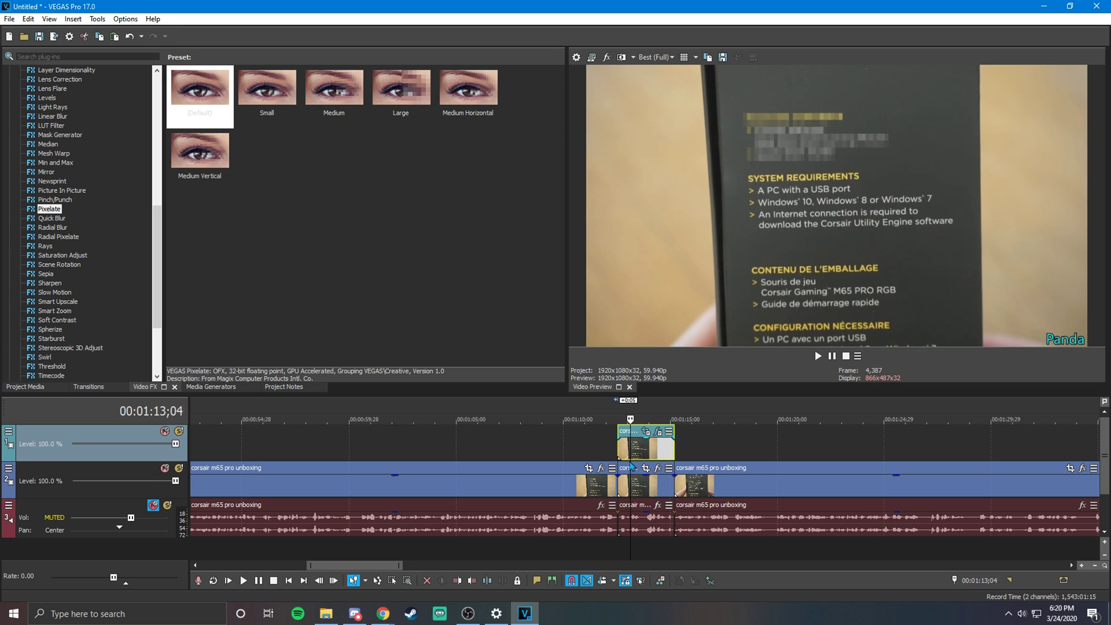
{"action": "key", "text": "Left"}
{"action": "key", "text": "Left"}
{"action": "key", "text": "Left"}
{"action": "key", "text": "Left"}
{"action": "key", "text": "Left"}
{"action": "key", "text": "Left"}
{"action": "key", "text": "Left"}
{"action": "key", "text": "Left"}
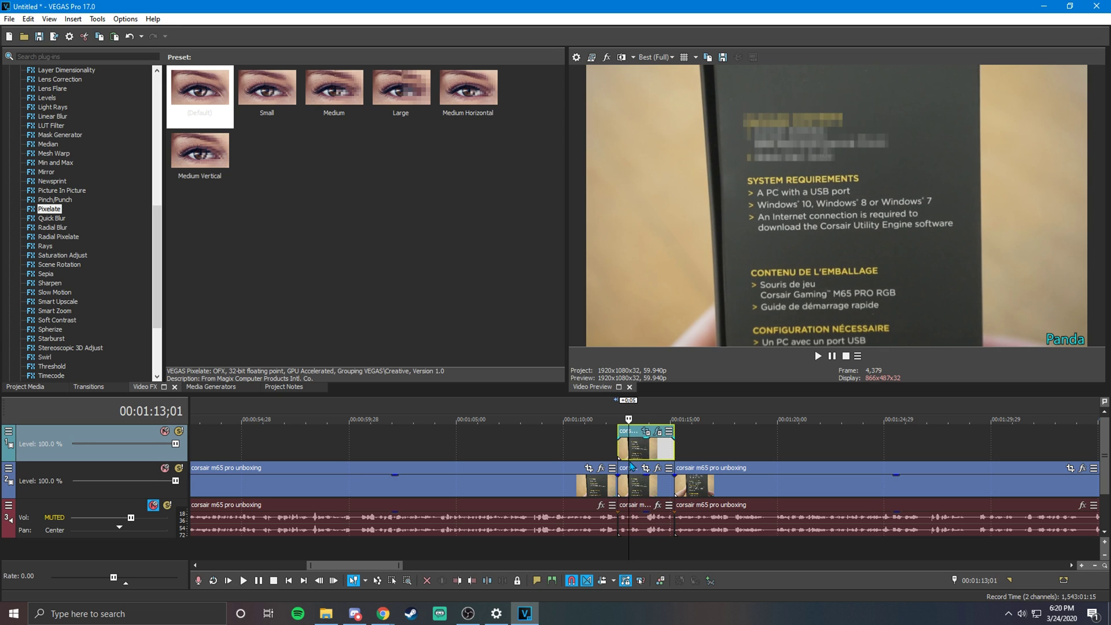
{"action": "key", "text": "Right"}
{"action": "key", "text": "Right"}
{"action": "key", "text": "Right"}
{"action": "key", "text": "Right"}
{"action": "key", "text": "Right"}
{"action": "key", "text": "Right"}
{"action": "key", "text": "Right"}
{"action": "key", "text": "Right"}
{"action": "key", "text": "Right"}
{"action": "key", "text": "Right"}
{"action": "key", "text": "Right"}
{"action": "key", "text": "Right"}
{"action": "key", "text": "Right"}
{"action": "key", "text": "Right"}
{"action": "key", "text": "Right"}
{"action": "key", "text": "Right"}
{"action": "key", "text": "Right"}
{"action": "key", "text": "Right"}
{"action": "key", "text": "Right"}
{"action": "key", "text": "Right"}
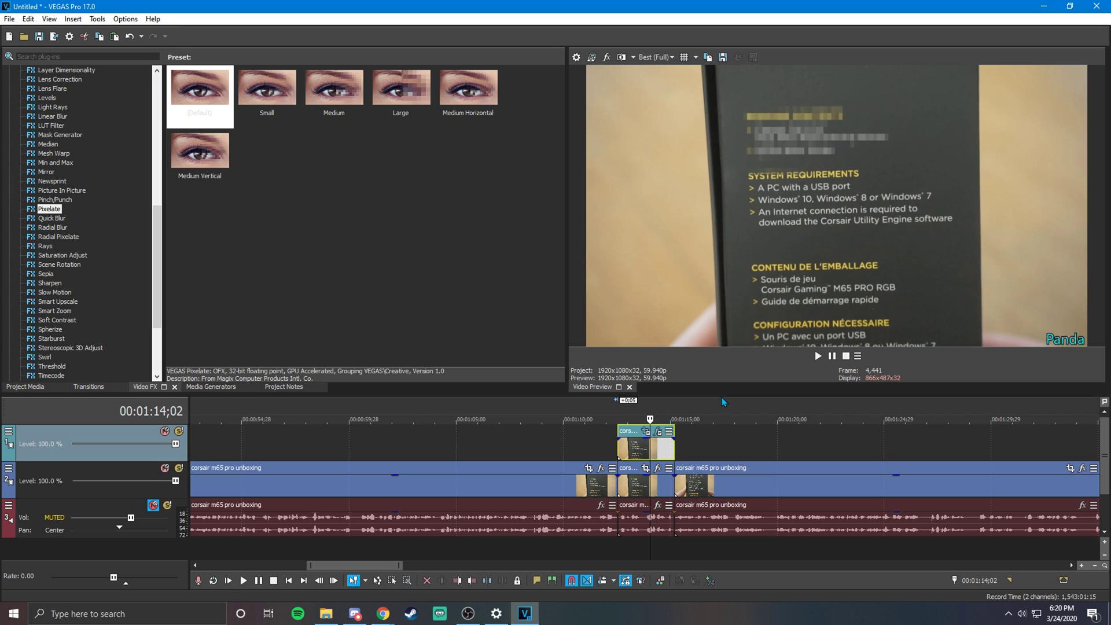
{"action": "key", "text": "Left"}
{"action": "key", "text": "Left"}
{"action": "key", "text": "Left"}
{"action": "key", "text": "Left"}
{"action": "key", "text": "Left"}
{"action": "key", "text": "Left"}
{"action": "key", "text": "Left"}
{"action": "key", "text": "Left"}
{"action": "key", "text": "Left"}
{"action": "key", "text": "Left"}
{"action": "key", "text": "Left"}
{"action": "key", "text": "Left"}
{"action": "key", "text": "Left"}
{"action": "key", "text": "Left"}
{"action": "key", "text": "Left"}
{"action": "key", "text": "Left"}
{"action": "key", "text": "Left"}
{"action": "key", "text": "Left"}
{"action": "key", "text": "Left"}
{"action": "key", "text": "Left"}
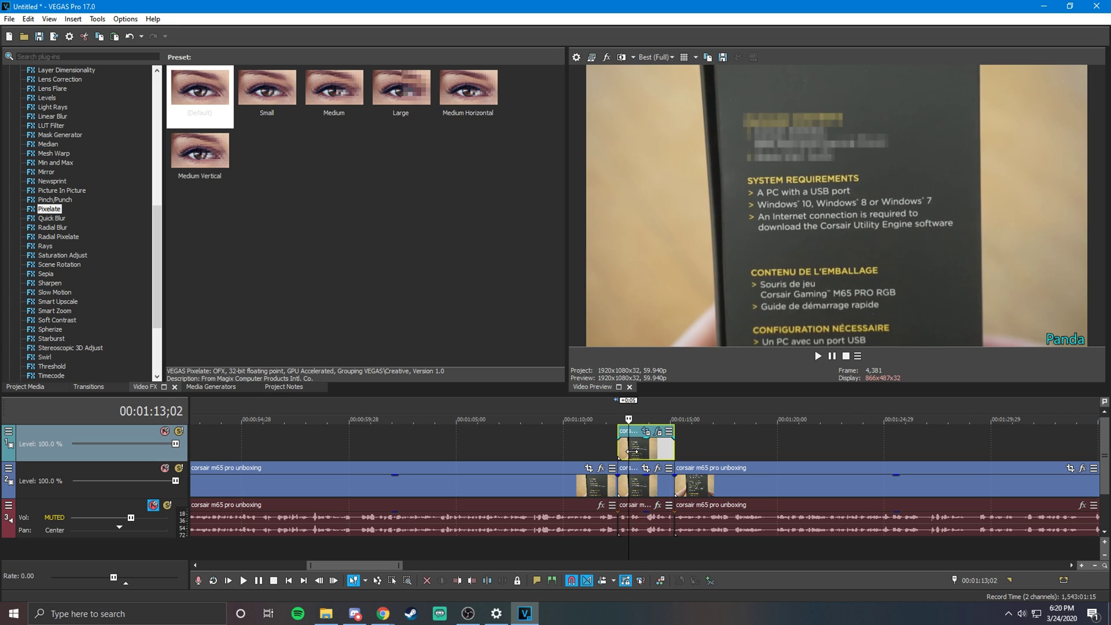
{"action": "key", "text": "Left"}
{"action": "key", "text": "Left"}
{"action": "key", "text": "Left"}
{"action": "key", "text": "Left"}
{"action": "key", "text": "Left"}
{"action": "key", "text": "Left"}
{"action": "key", "text": "Left"}
{"action": "key", "text": "Left"}
{"action": "key", "text": "Right"}
{"action": "key", "text": "Right"}
{"action": "key", "text": "Right"}
{"action": "key", "text": "Right"}
{"action": "key", "text": "Right"}
{"action": "key", "text": "Right"}
{"action": "key", "text": "Right"}
{"action": "key", "text": "Right"}
{"action": "key", "text": "Right"}
{"action": "key", "text": "Right"}
{"action": "key", "text": "Right"}
{"action": "key", "text": "Right"}
{"action": "key", "text": "Right"}
{"action": "key", "text": "Right"}
{"action": "key", "text": "Right"}
{"action": "key", "text": "Right"}
{"action": "key", "text": "Right"}
{"action": "key", "text": "Right"}
{"action": "key", "text": "Right"}
{"action": "key", "text": "Right"}
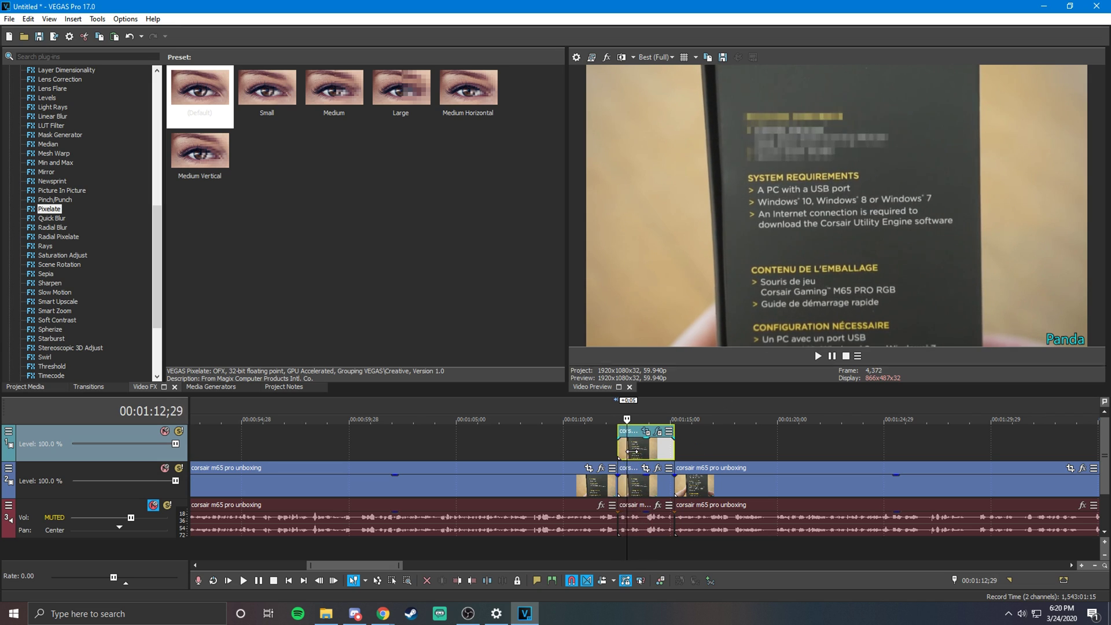
{"action": "key", "text": "Right"}
{"action": "key", "text": "Right"}
{"action": "key", "text": "Right"}
{"action": "key", "text": "Right"}
{"action": "key", "text": "Right"}
{"action": "key", "text": "Right"}
{"action": "key", "text": "Right"}
{"action": "key", "text": "Right"}
{"action": "key", "text": "Right"}
{"action": "key", "text": "Right"}
{"action": "key", "text": "Right"}
{"action": "key", "text": "Right"}
{"action": "key", "text": "Right"}
{"action": "key", "text": "Right"}
{"action": "key", "text": "Right"}
{"action": "key", "text": "Right"}
{"action": "key", "text": "Right"}
{"action": "key", "text": "Right"}
{"action": "key", "text": "Right"}
{"action": "key", "text": "Right"}
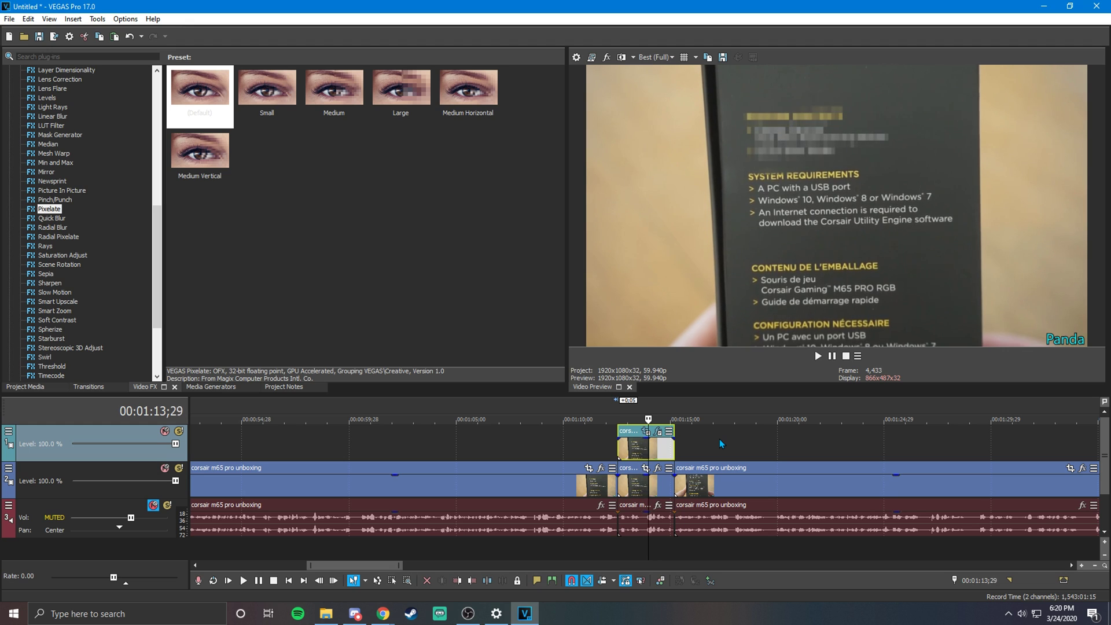
{"action": "key", "text": "Right"}
{"action": "key", "text": "Right"}
{"action": "key", "text": "Right"}
{"action": "key", "text": "Right"}
{"action": "key", "text": "Right"}
{"action": "key", "text": "Right"}
{"action": "key", "text": "Right"}
{"action": "key", "text": "Right"}
{"action": "key", "text": "Right"}
{"action": "key", "text": "Right"}
{"action": "key", "text": "Right"}
{"action": "key", "text": "Right"}
{"action": "key", "text": "Right"}
{"action": "key", "text": "Right"}
{"action": "key", "text": "Right"}
{"action": "key", "text": "Right"}
{"action": "key", "text": "Right"}
{"action": "key", "text": "Right"}
{"action": "key", "text": "Right"}
{"action": "key", "text": "Right"}
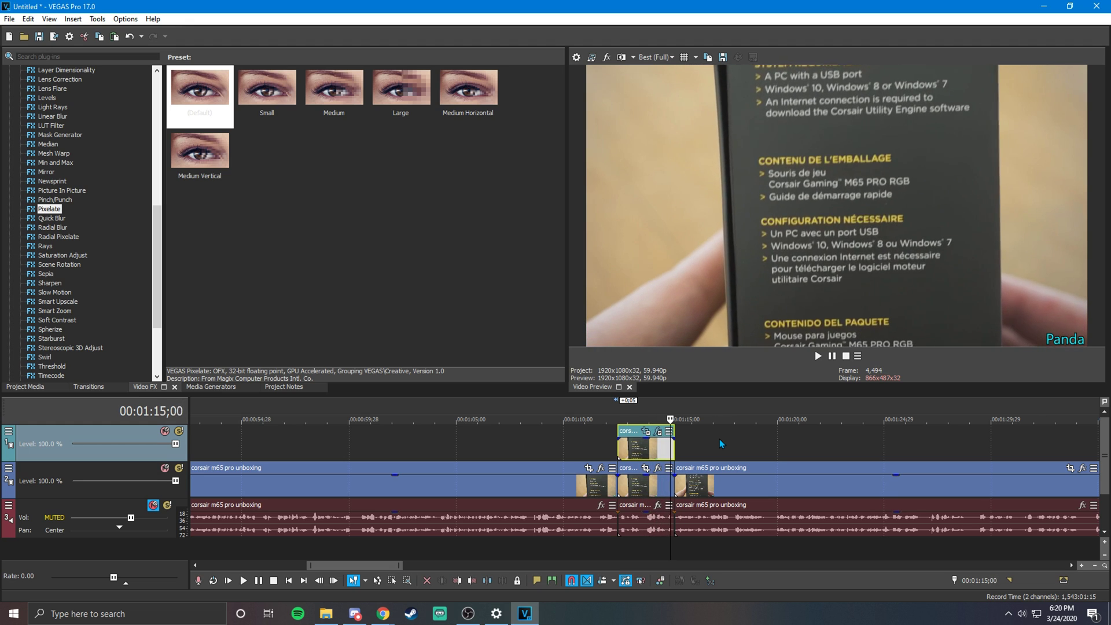
{"action": "left_click", "coordinate": [623, 495]}
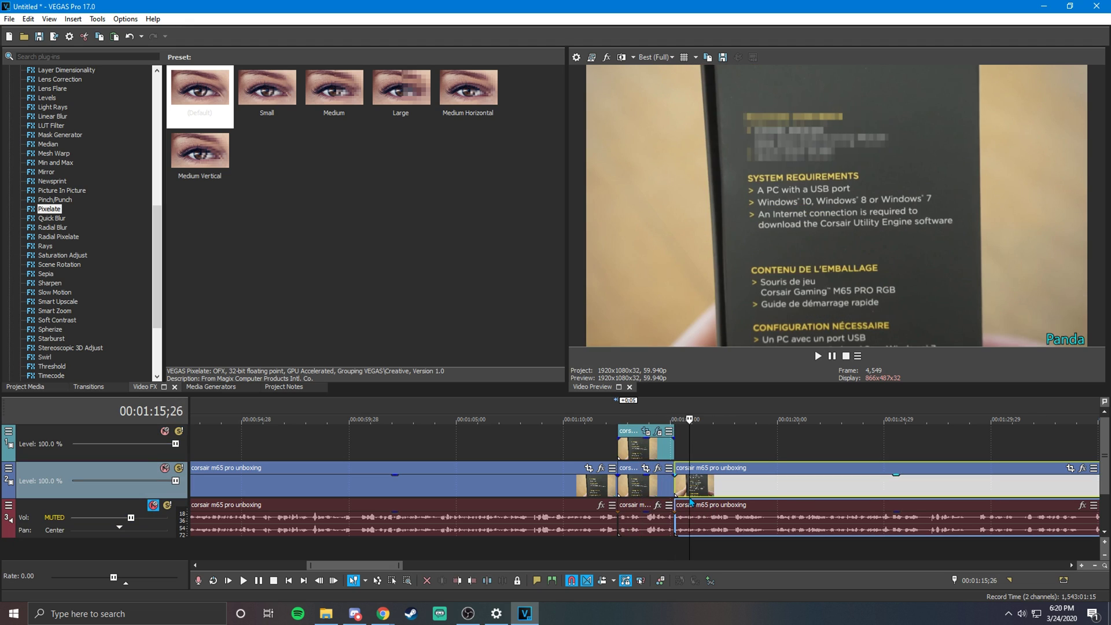
{"action": "left_click", "coordinate": [653, 496]}
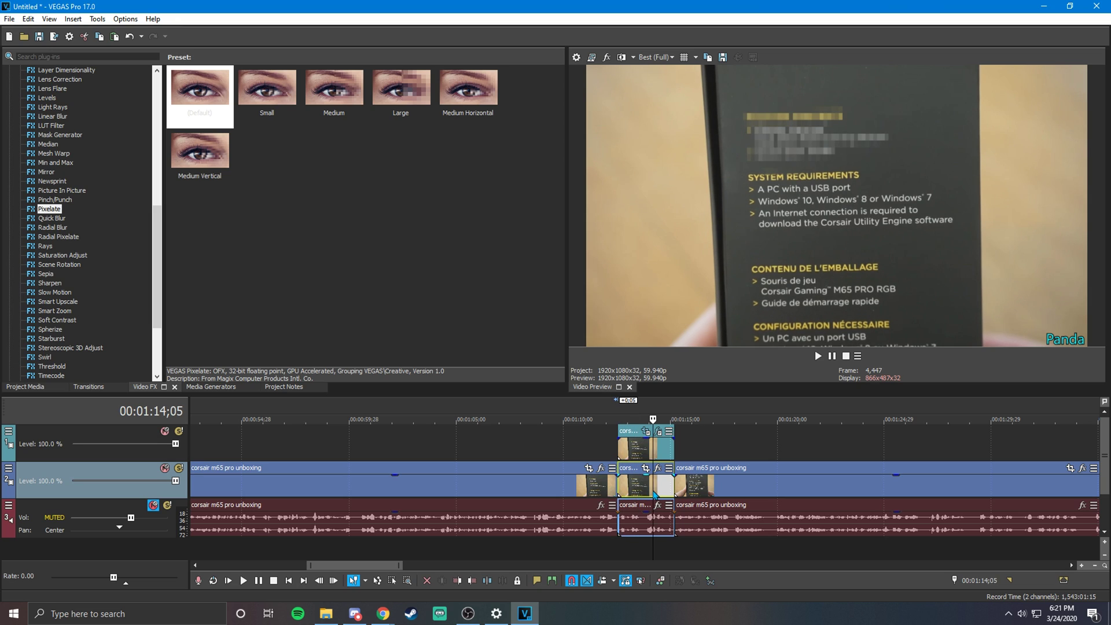
{"action": "left_click", "coordinate": [633, 492]}
{"action": "left_click", "coordinate": [639, 493]}
{"action": "left_click", "coordinate": [637, 493]}
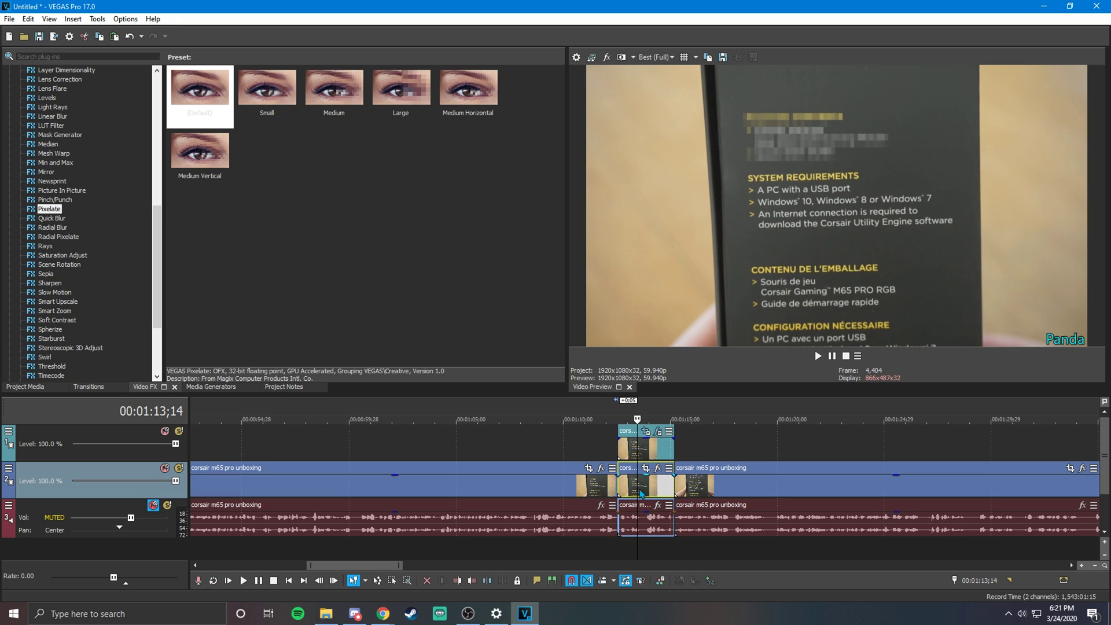
{"action": "left_click", "coordinate": [653, 496]}
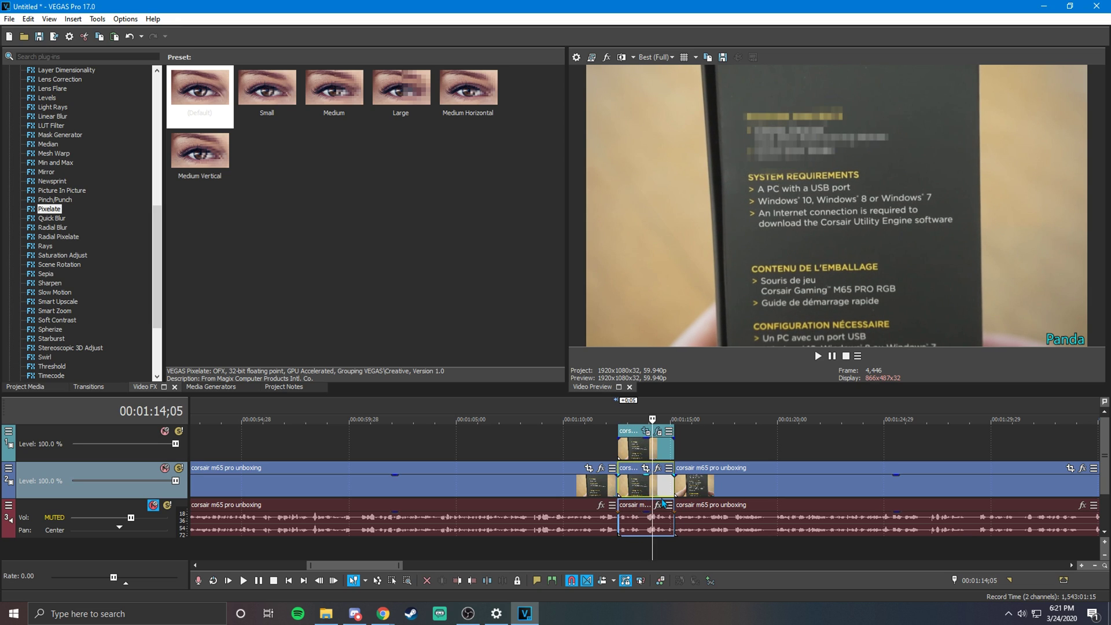
{"action": "left_click", "coordinate": [662, 505]}
{"action": "left_click", "coordinate": [667, 494]}
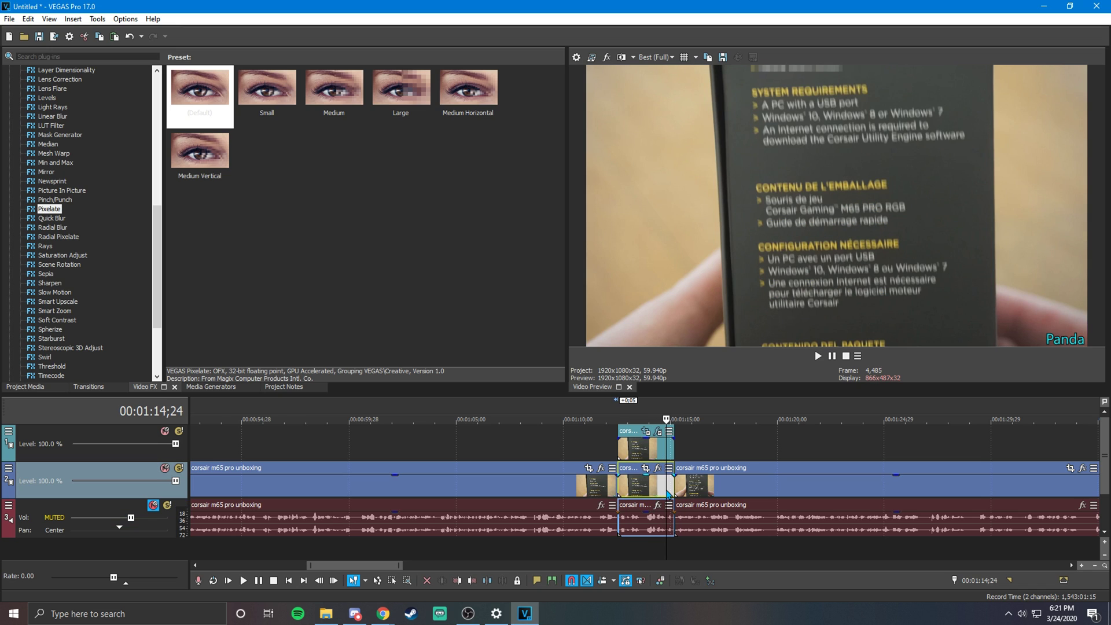
{"action": "left_click", "coordinate": [662, 493]}
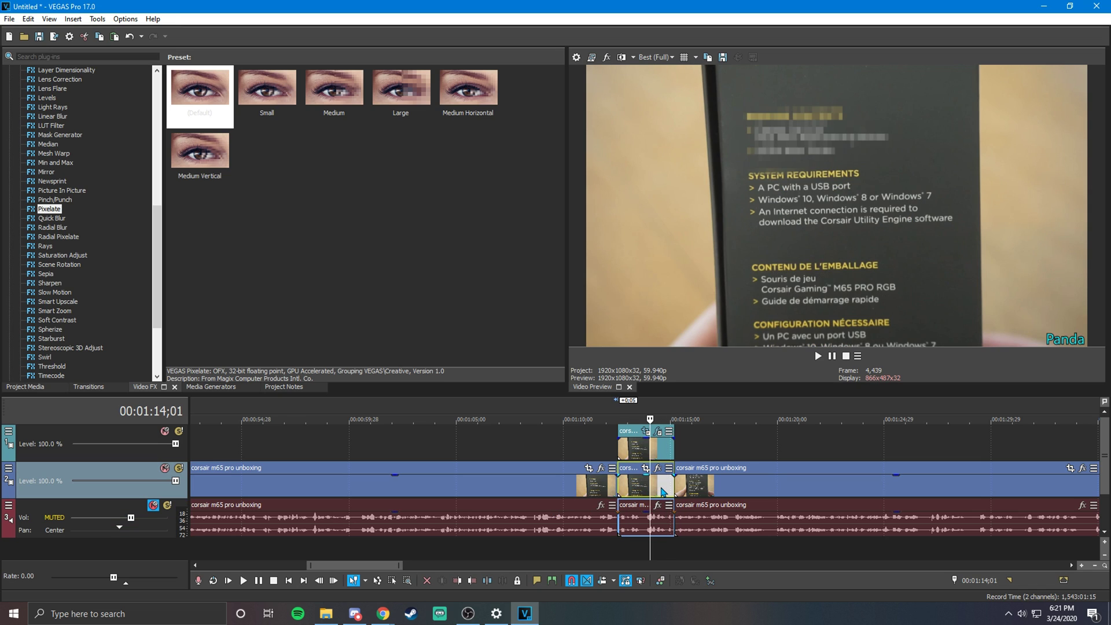
{"action": "left_click", "coordinate": [654, 493]}
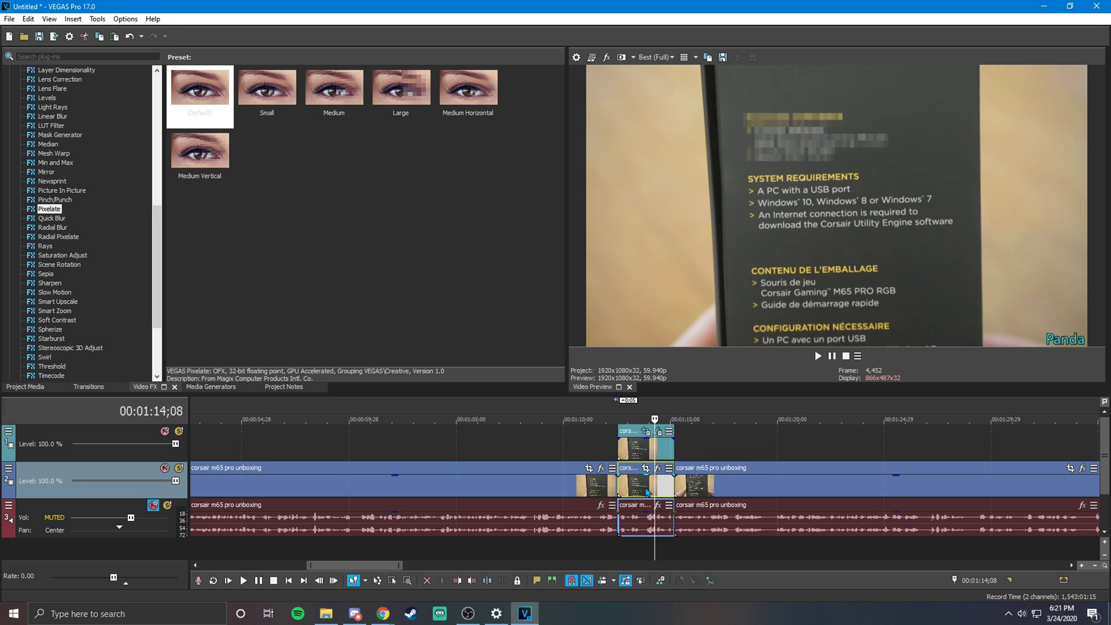
{"action": "left_click", "coordinate": [647, 493]}
{"action": "left_click", "coordinate": [635, 494]}
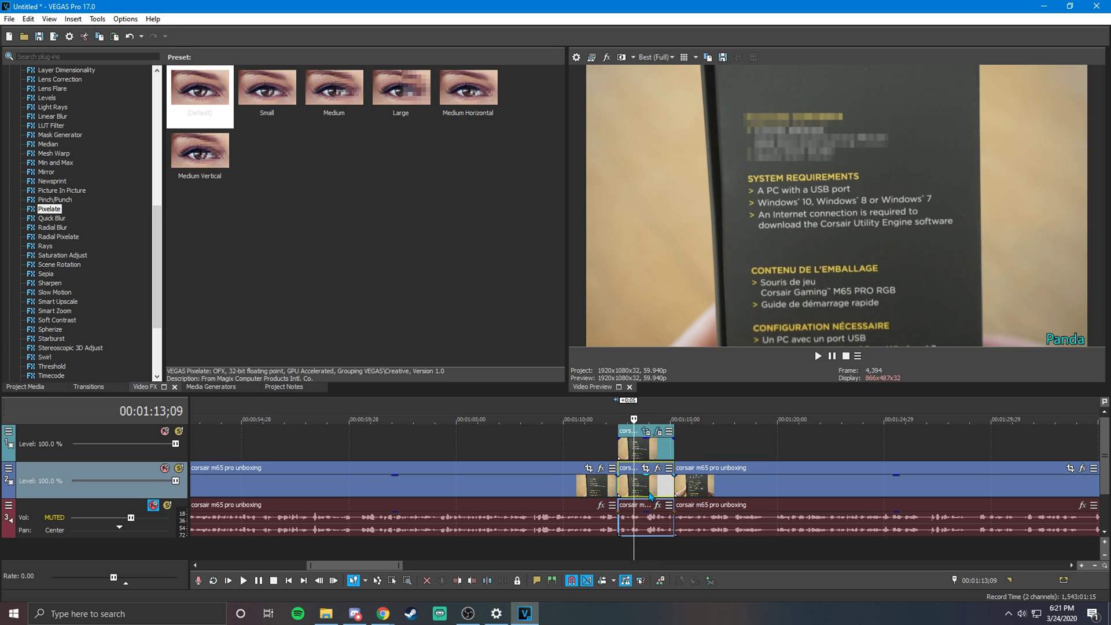
{"action": "left_click", "coordinate": [638, 503]}
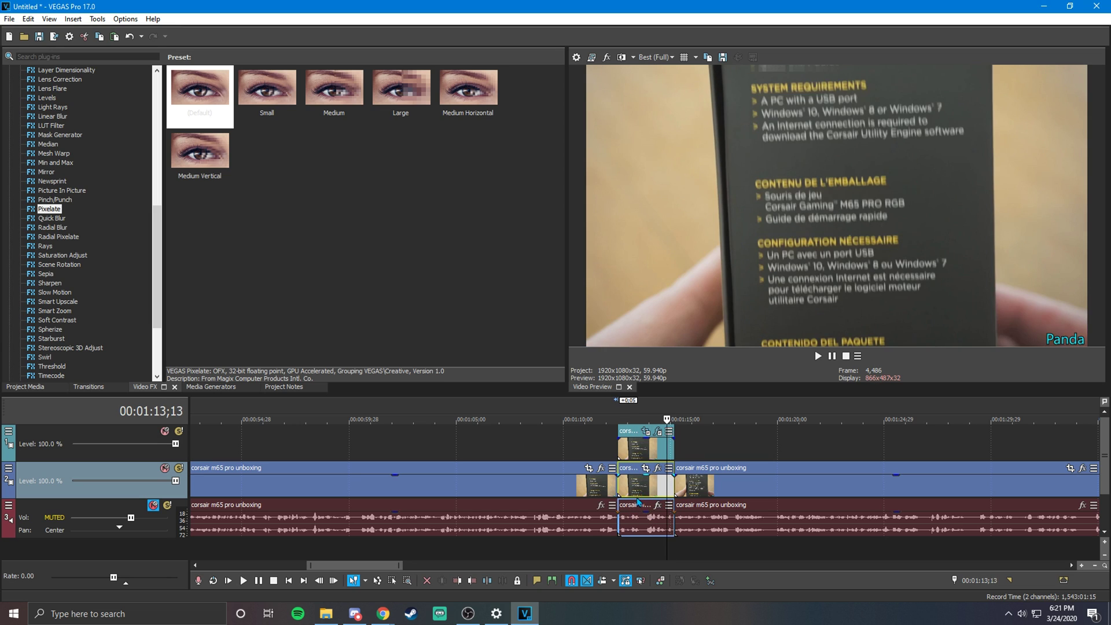
{"action": "key", "text": "space"}
Zoom the timeline out to show the full 00:00:00–00:06:59 project.
{"action": "scroll", "coordinate": [566, 497], "scroll_direction": "down", "scroll_amount": 5}
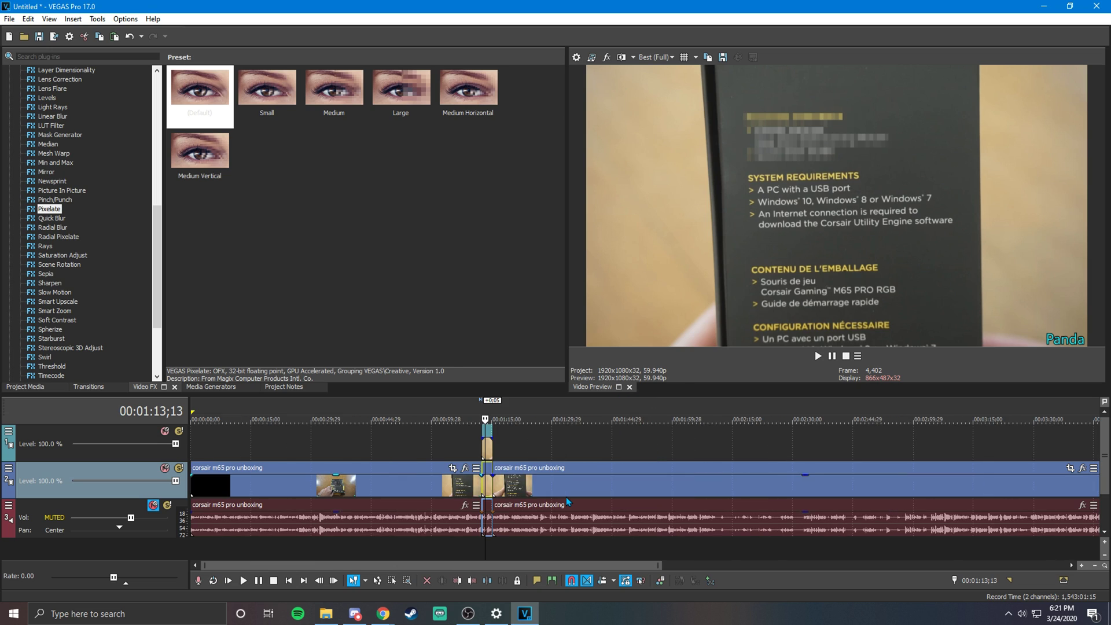